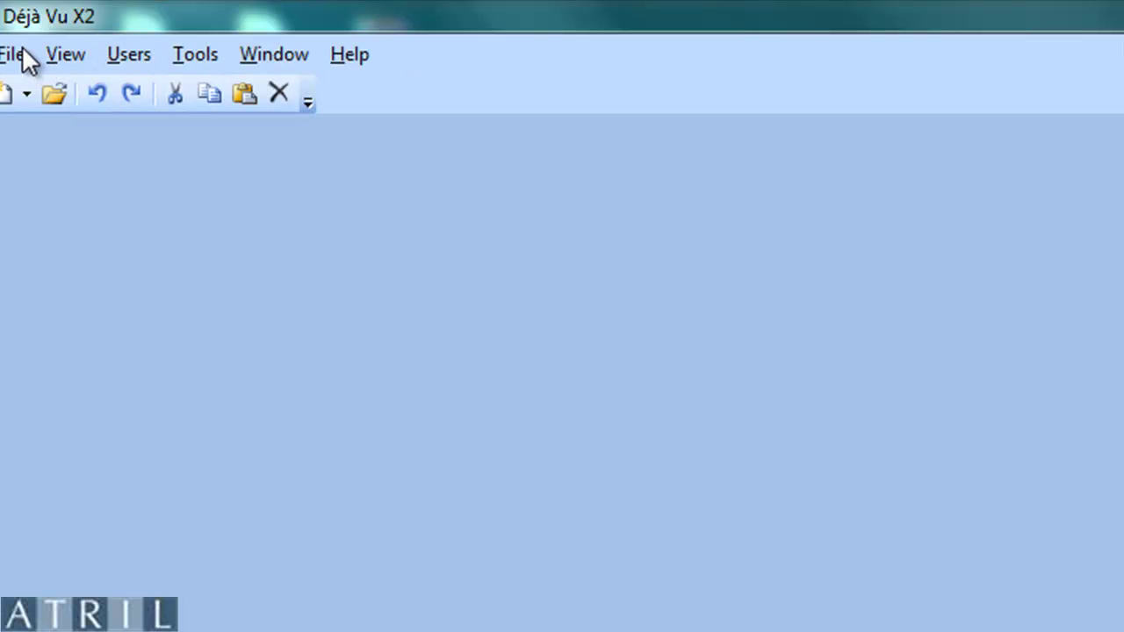
# Start a new Translation Memory from File > New.
pyautogui.click(22, 48)
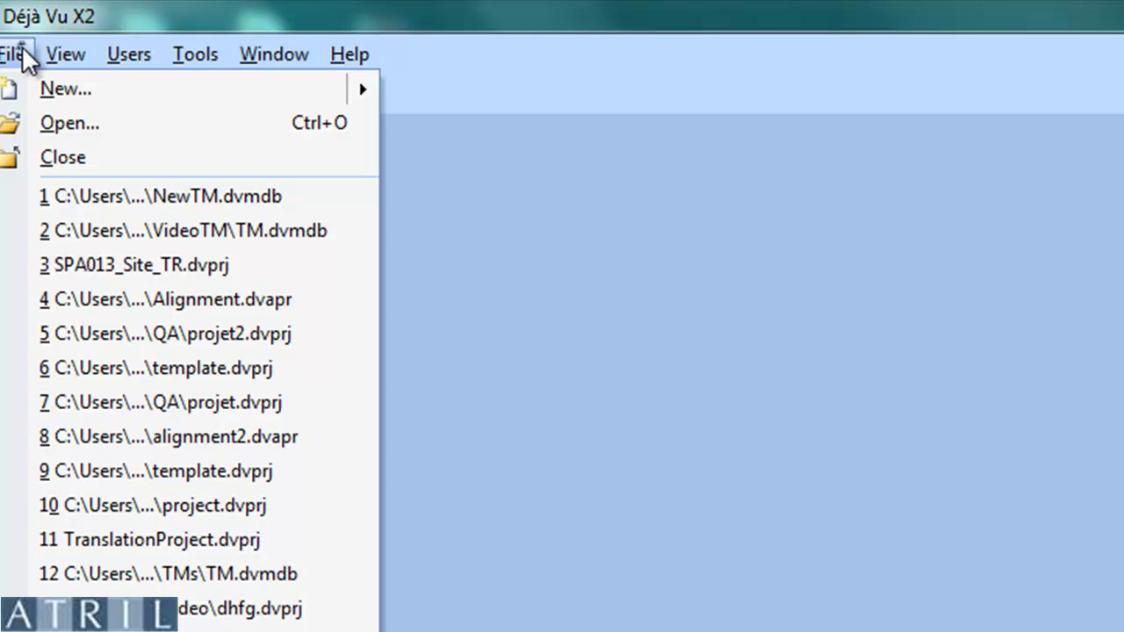
pyautogui.click(35, 86)
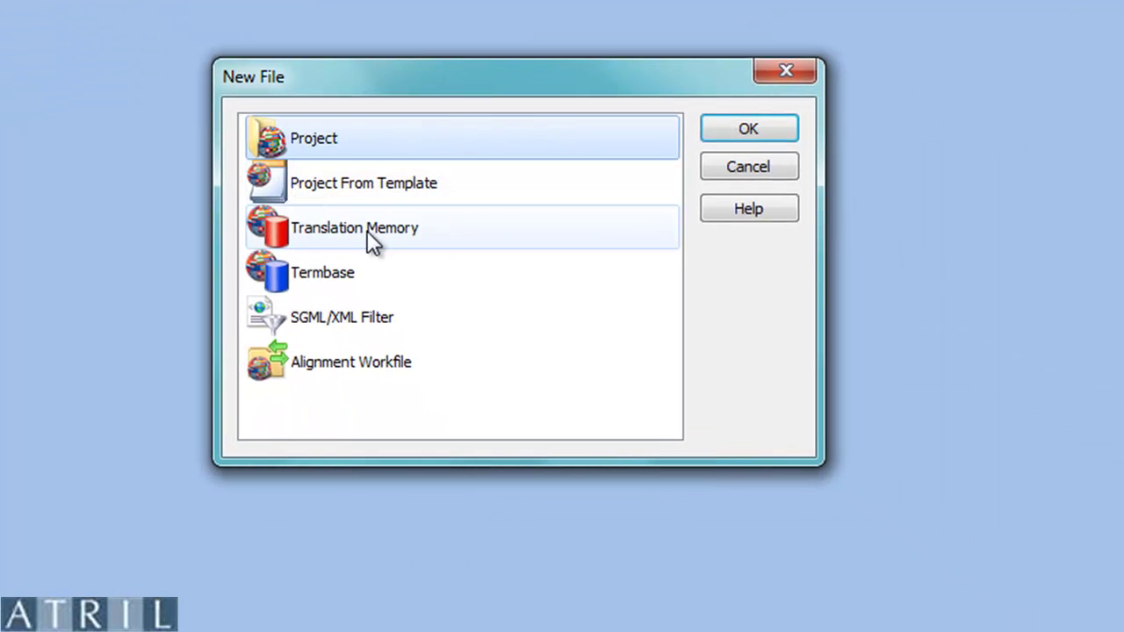
pyautogui.click(367, 230)
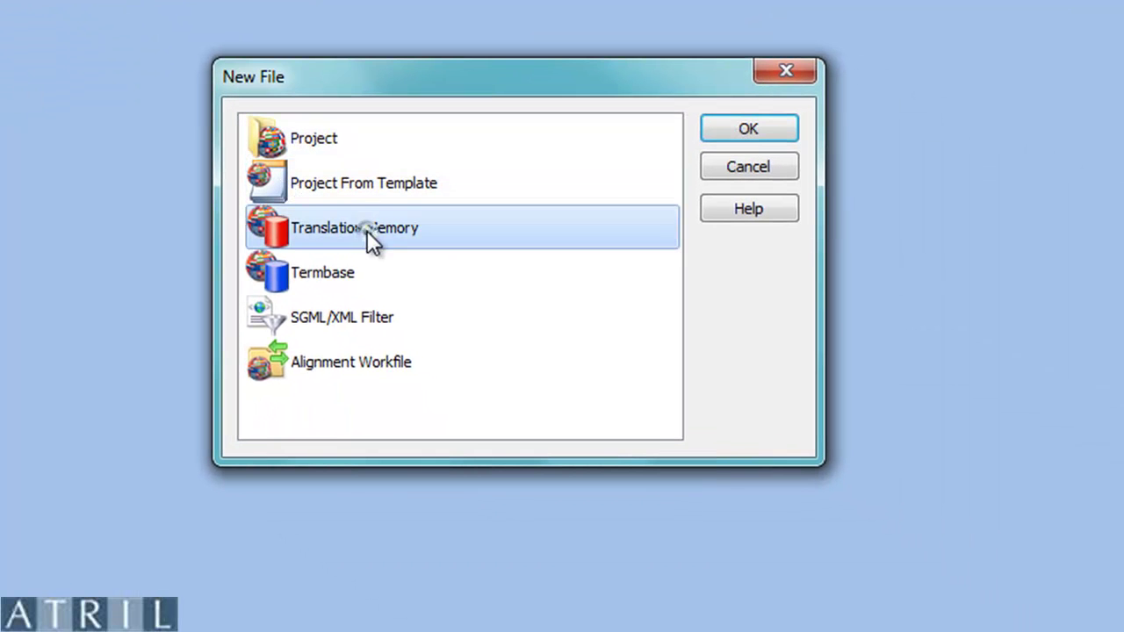
pyautogui.click(750, 129)
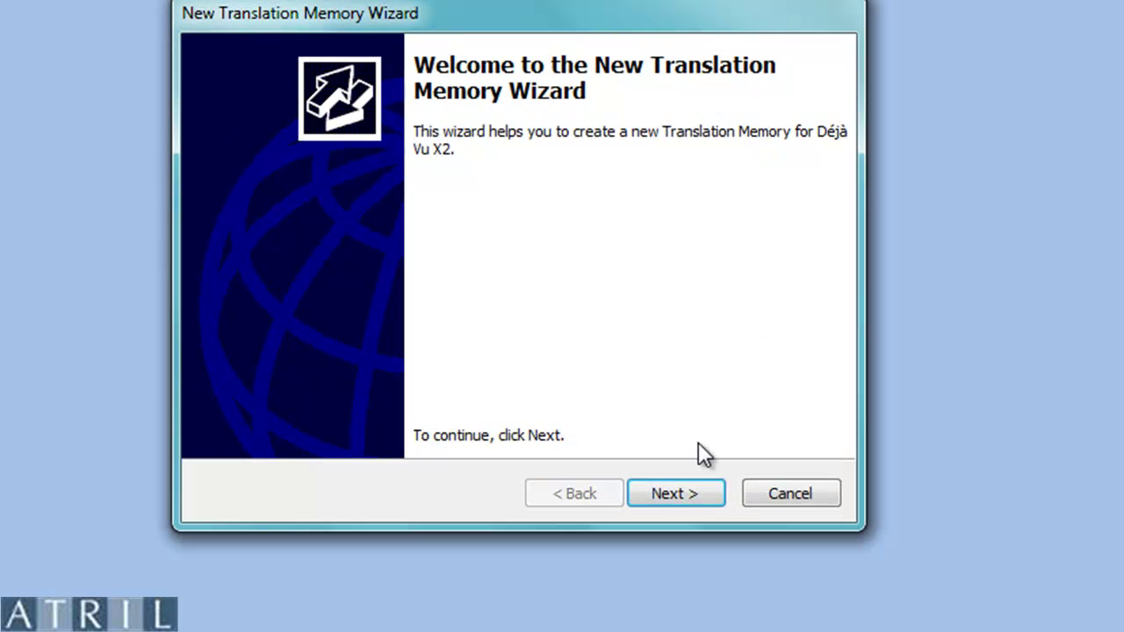
# Save the memory as NewTM.dvmdb in the VideoTM folder and finish the wizard.
pyautogui.click(665, 495)
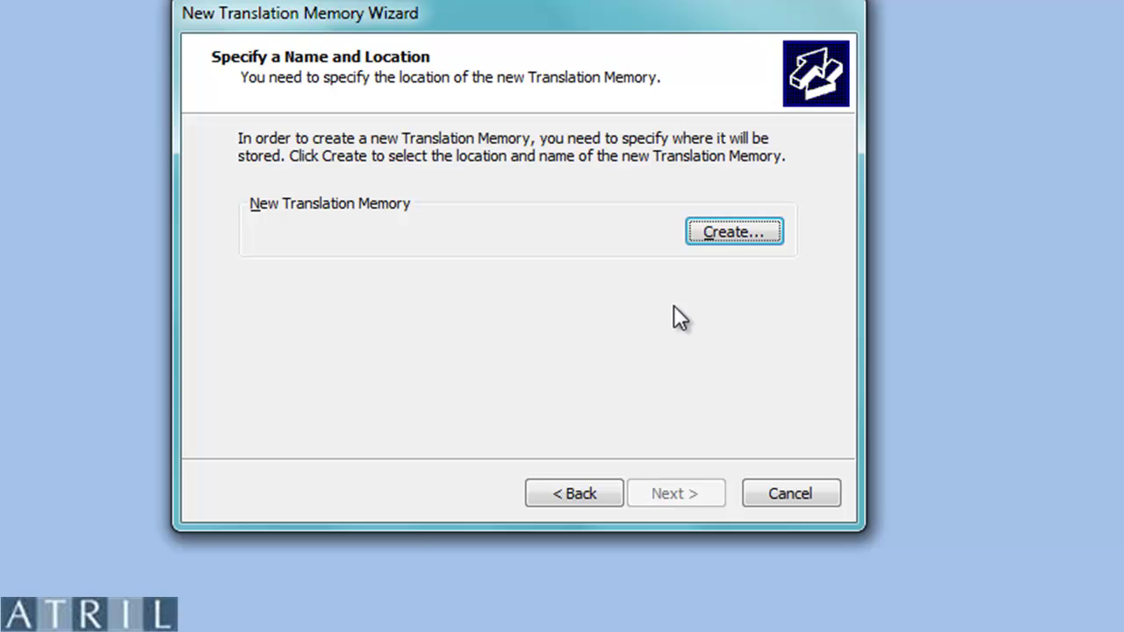
pyautogui.click(743, 233)
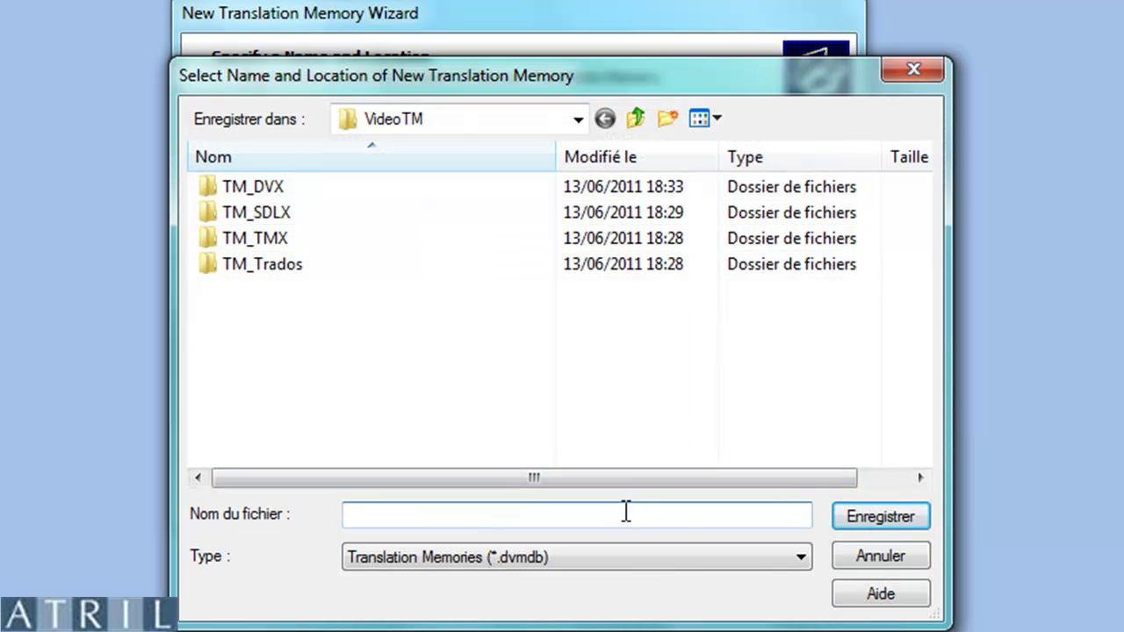
pyautogui.write('NewTM')
pyautogui.click(894, 516)
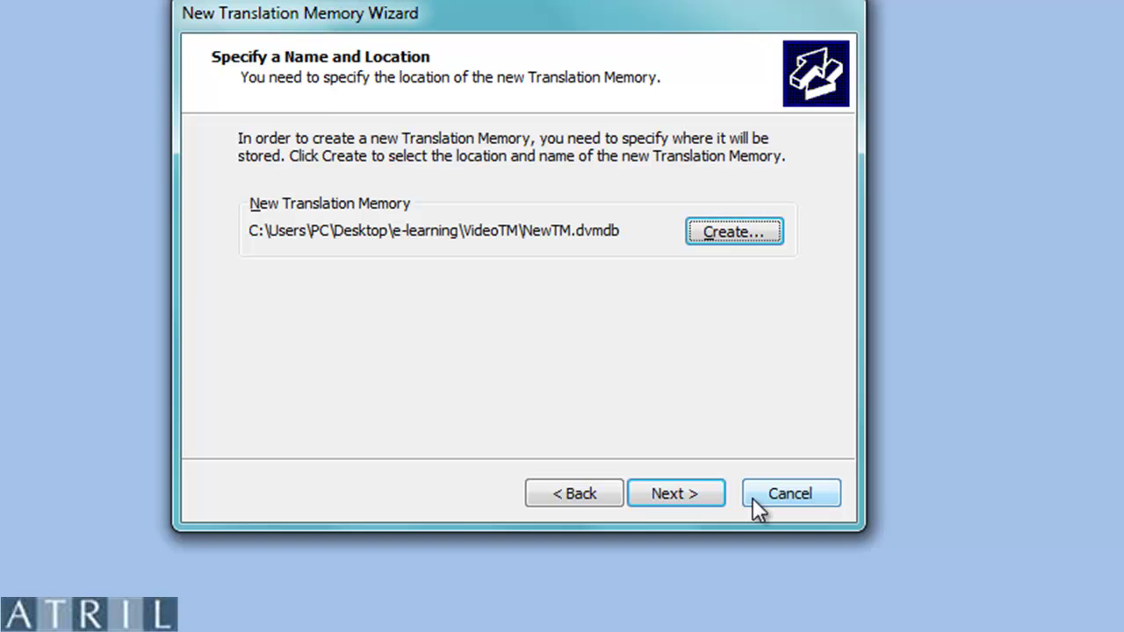
pyautogui.click(696, 497)
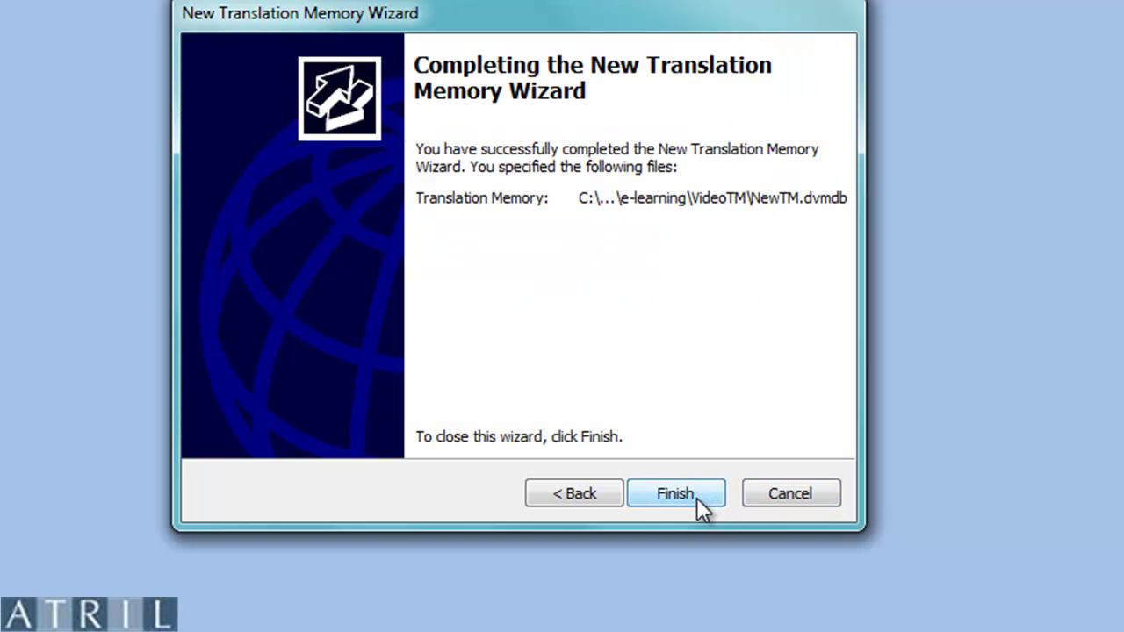
pyautogui.click(696, 497)
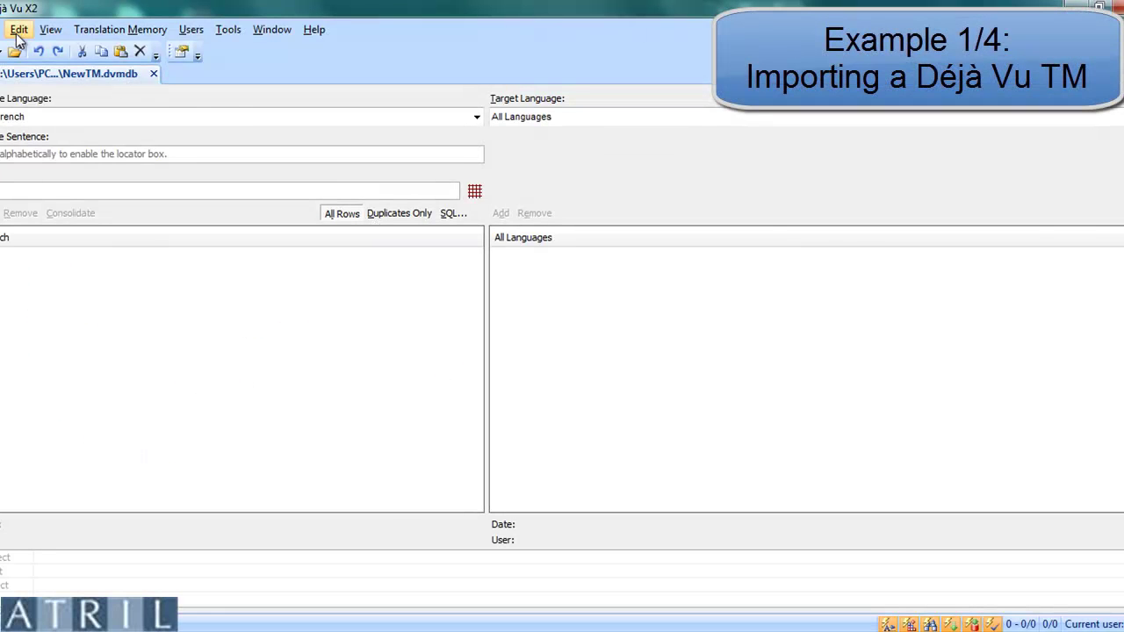
# Start an External Data import with Déjà Vu X2 Translation Memory as the format.
pyautogui.click(1, 29)
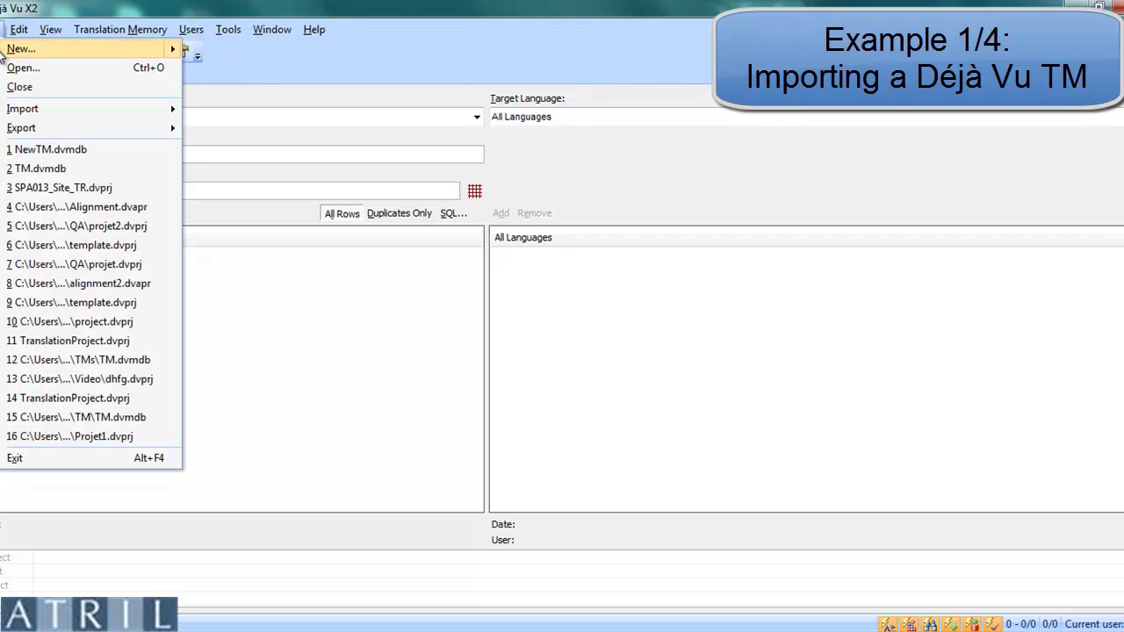
pyautogui.moveTo(132, 109)
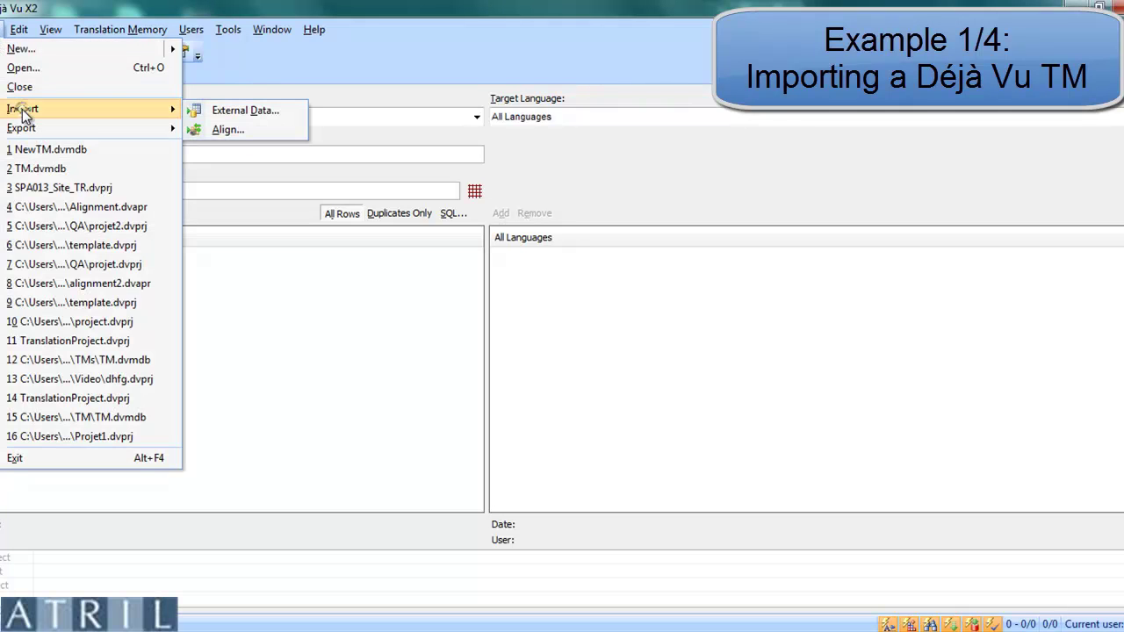
pyautogui.click(230, 110)
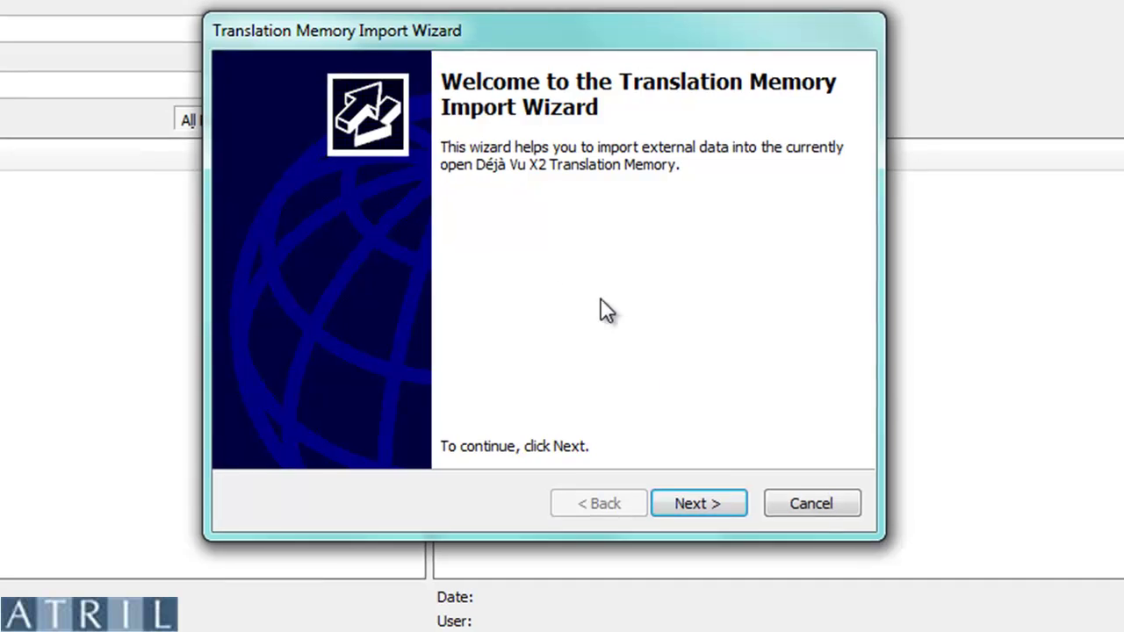
pyautogui.click(721, 502)
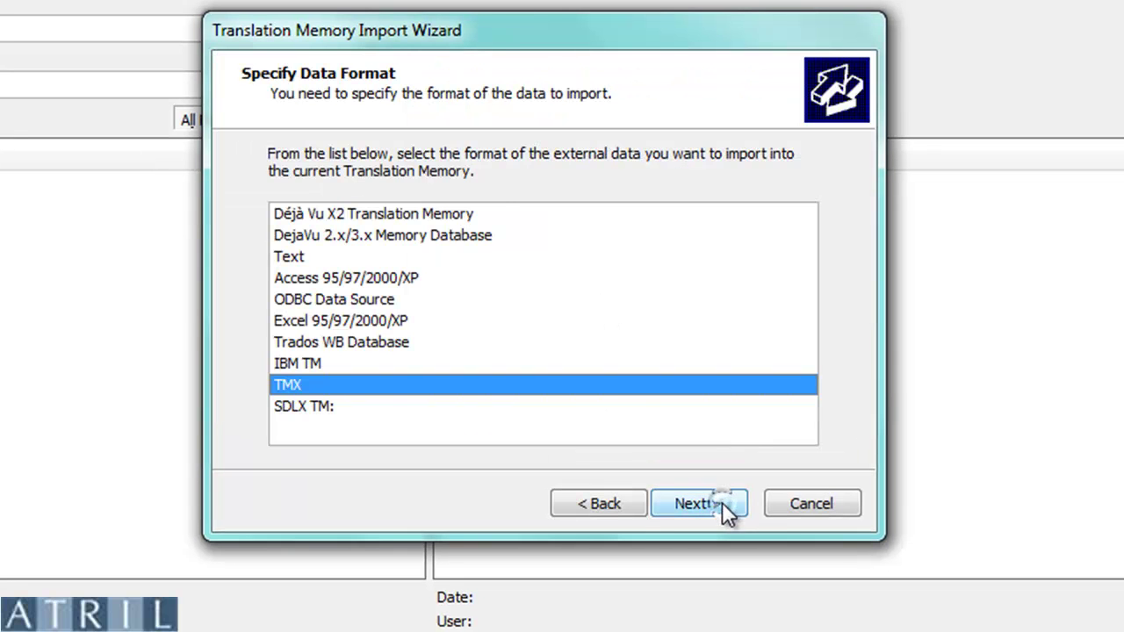
pyautogui.click(497, 214)
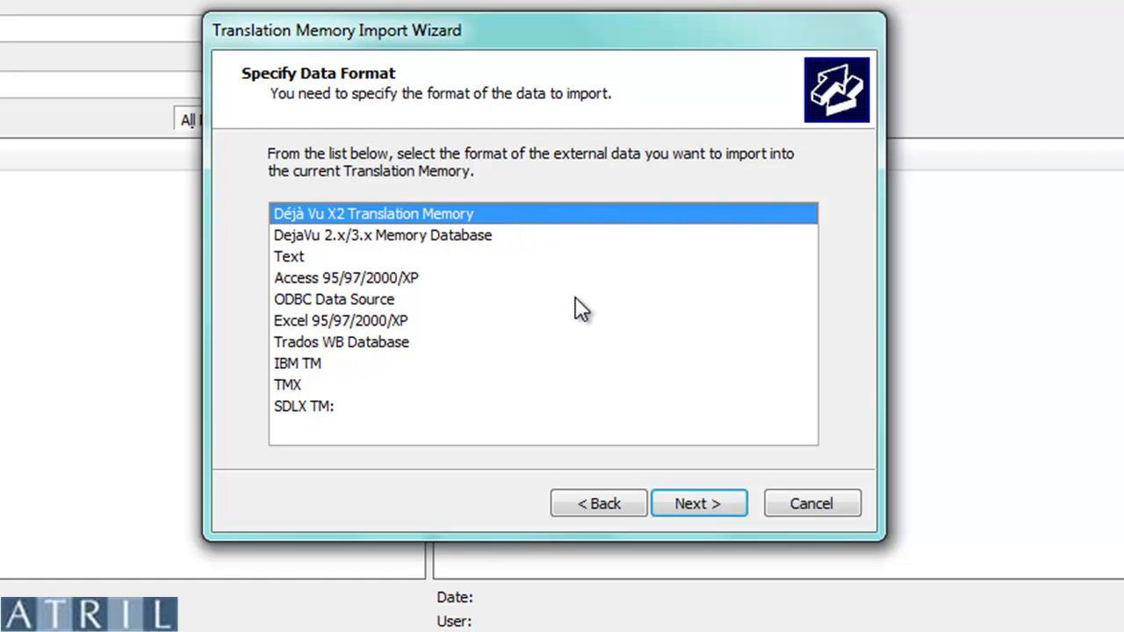
pyautogui.click(689, 505)
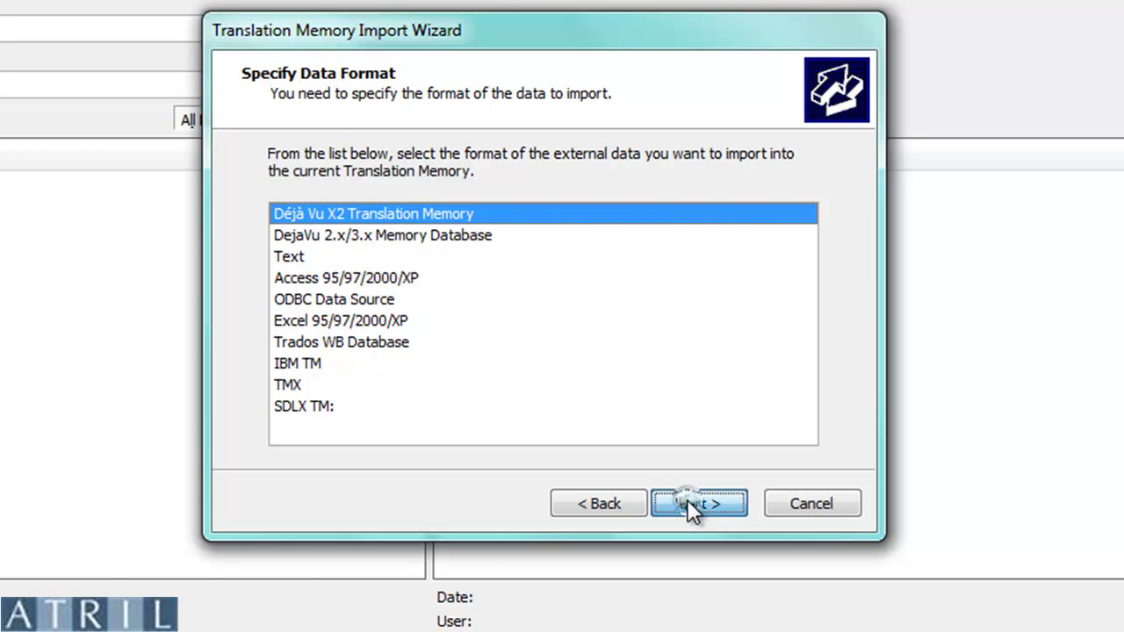
# Choose TM_DVX\DVXTranslationMemory.dvmdb and import it, keeping duplicate entries.
pyautogui.click(776, 251)
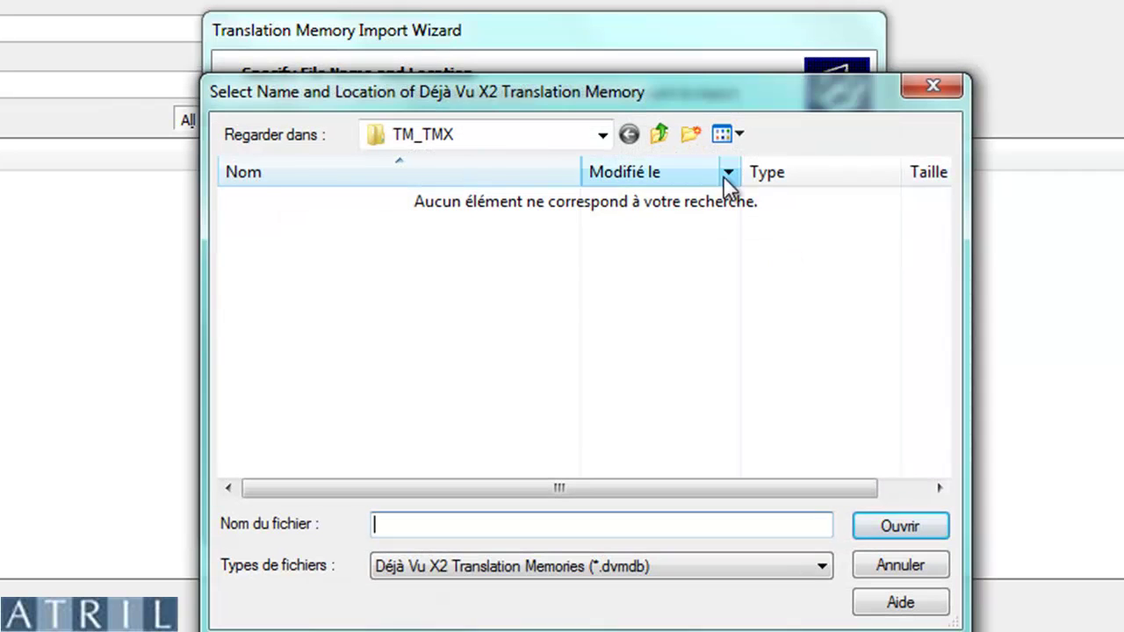
pyautogui.click(659, 133)
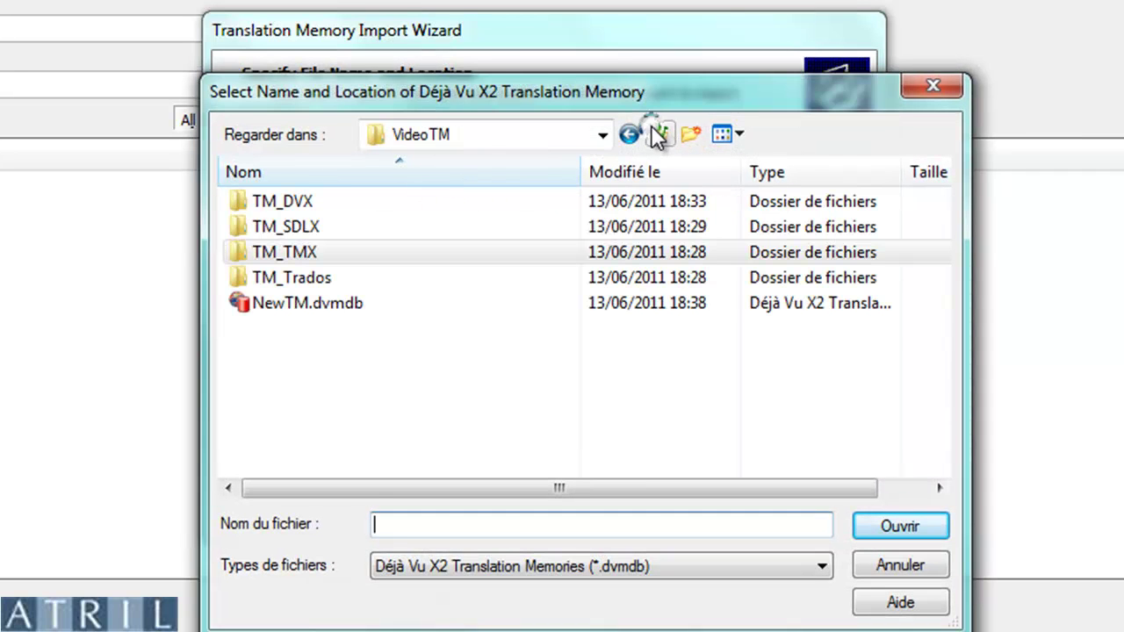
pyautogui.doubleClick(522, 203)
pyautogui.click(485, 211)
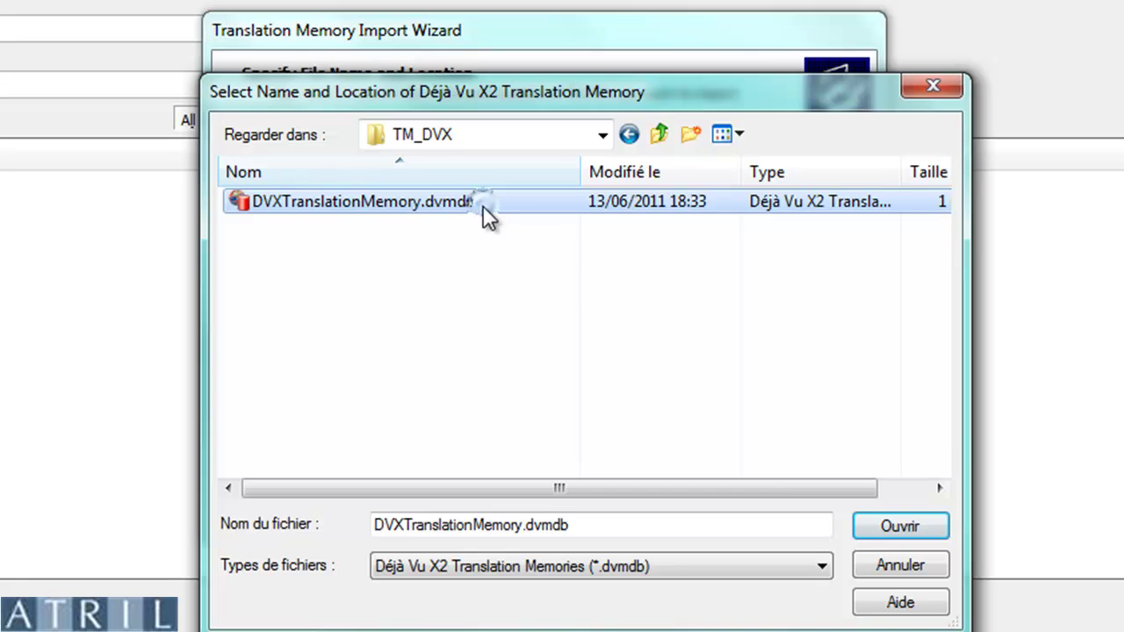
pyautogui.click(900, 527)
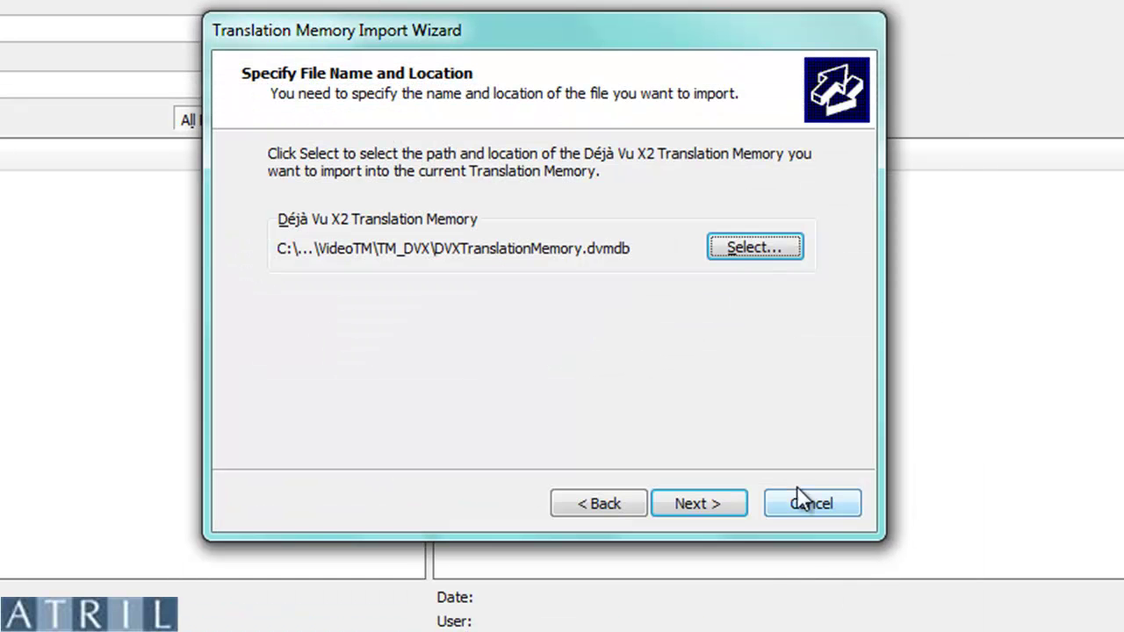
pyautogui.click(724, 495)
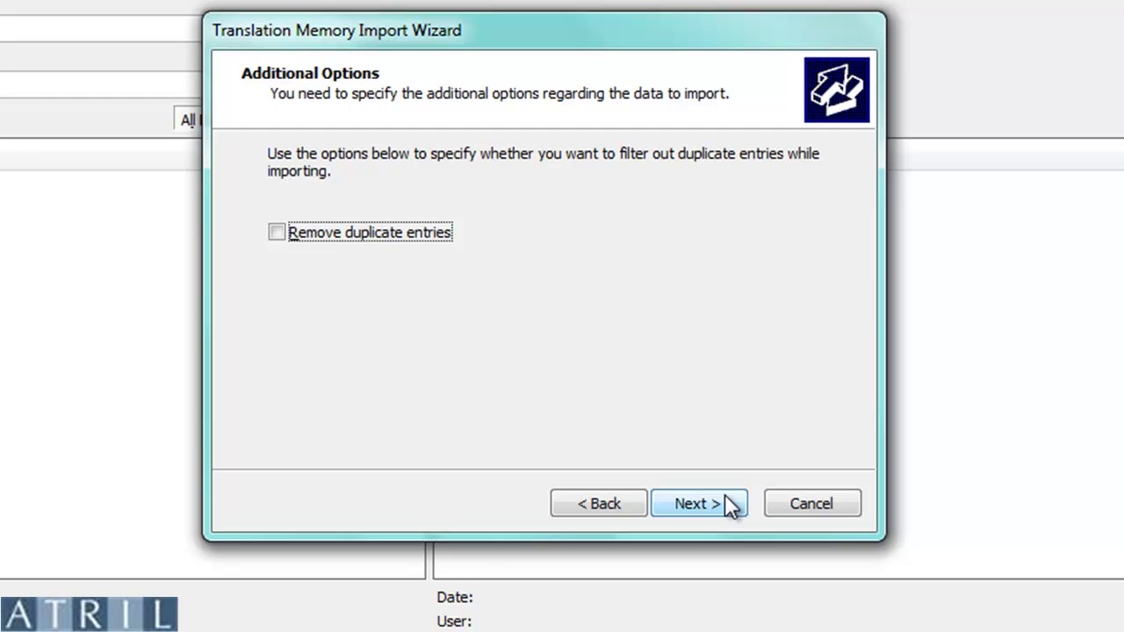
pyautogui.click(724, 495)
pyautogui.click(725, 495)
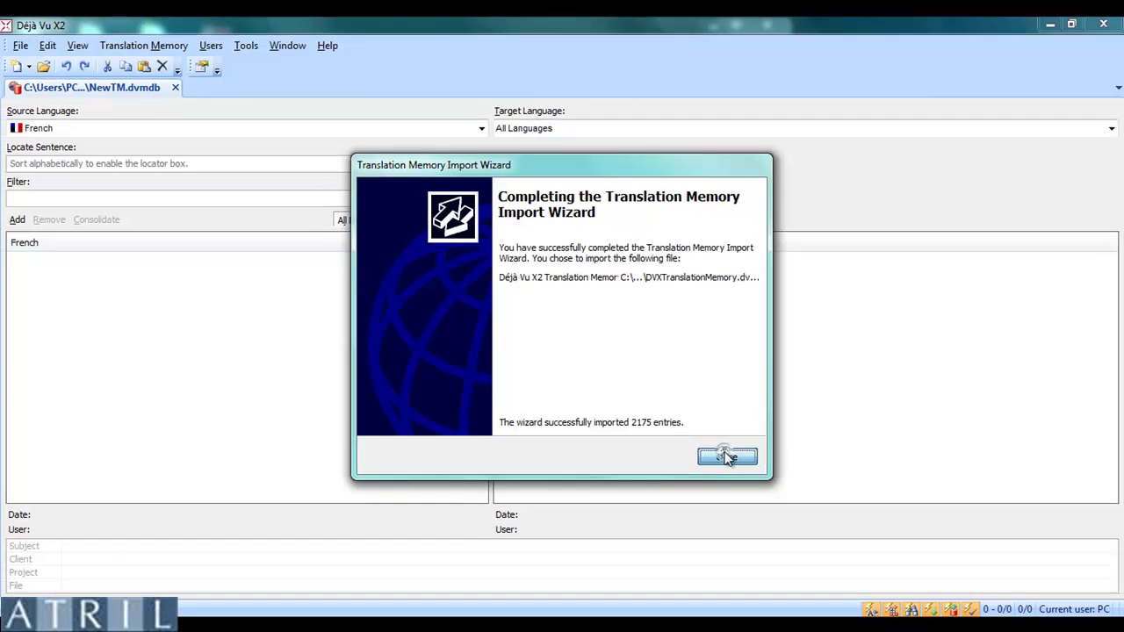
# Close the import wizard and set the source language to French.
pyautogui.click(770, 500)
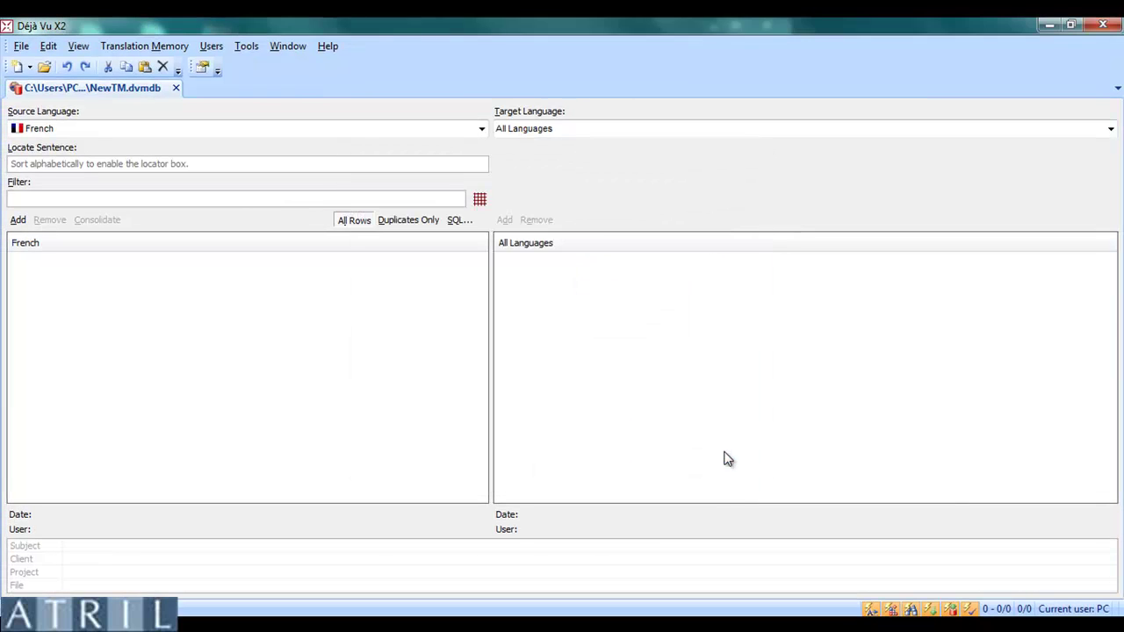
pyautogui.click(487, 129)
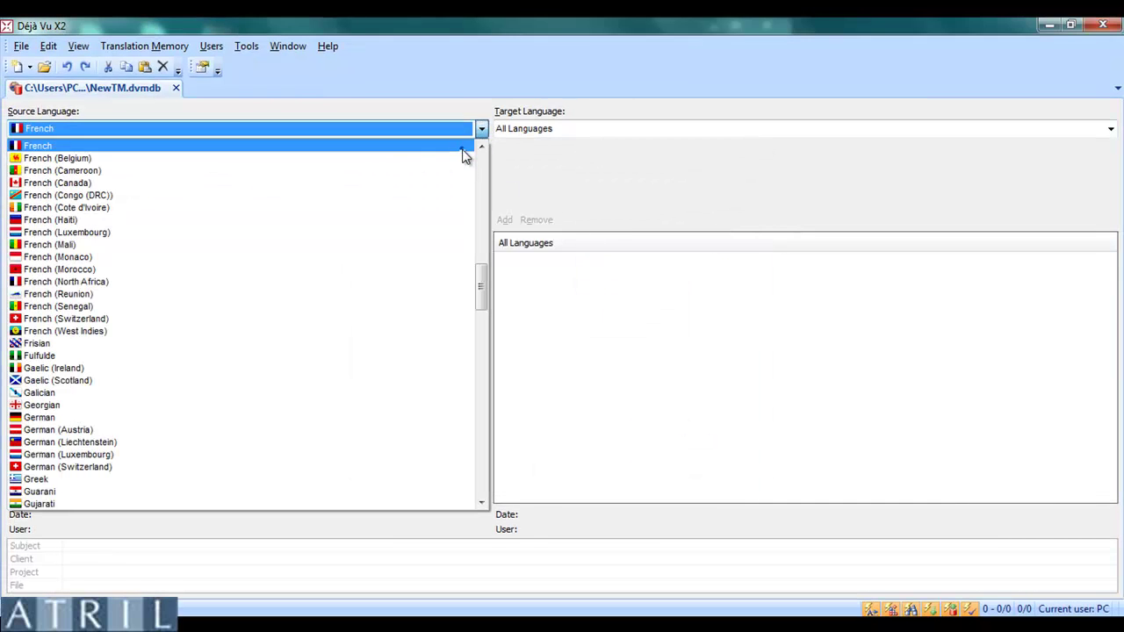
pyautogui.click(463, 146)
# Scroll the list and view translations of '10% de remise' and 'Presidenta de Cogam'.
pyautogui.moveTo(481, 256); pyautogui.dragTo(494, 495)
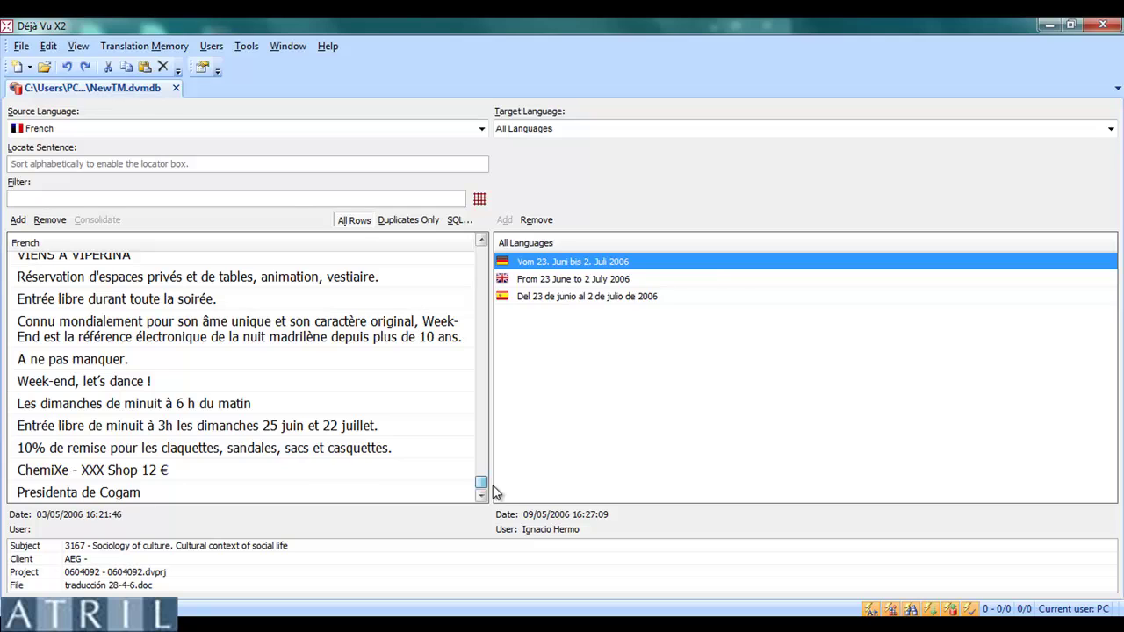
pyautogui.click(294, 448)
pyautogui.press('Down')
pyautogui.press('Down')
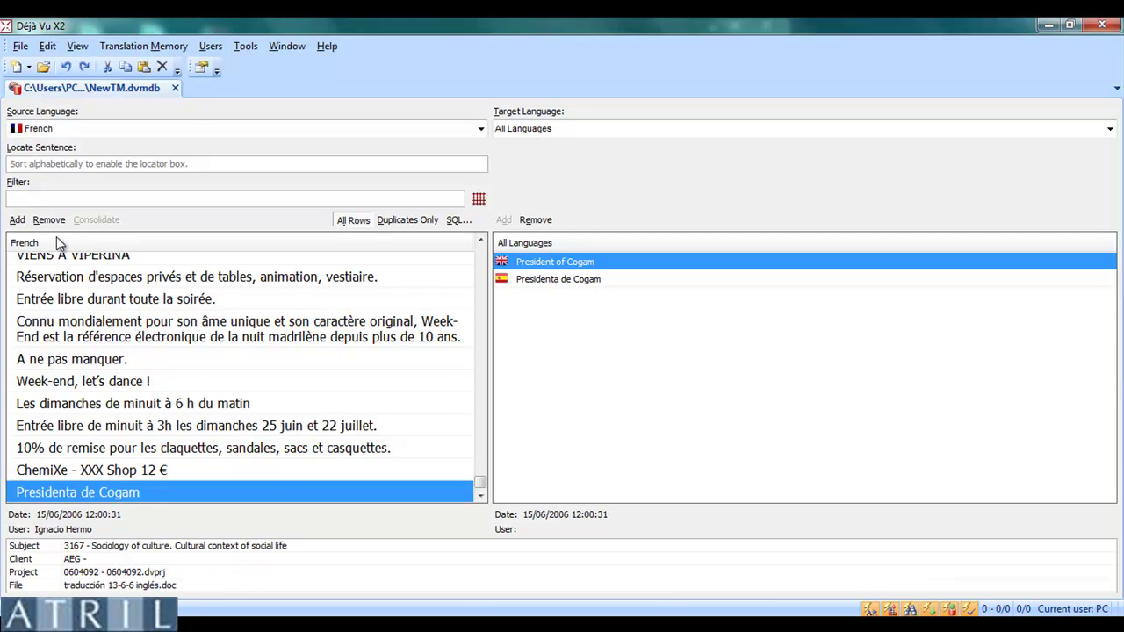
pyautogui.click(21, 47)
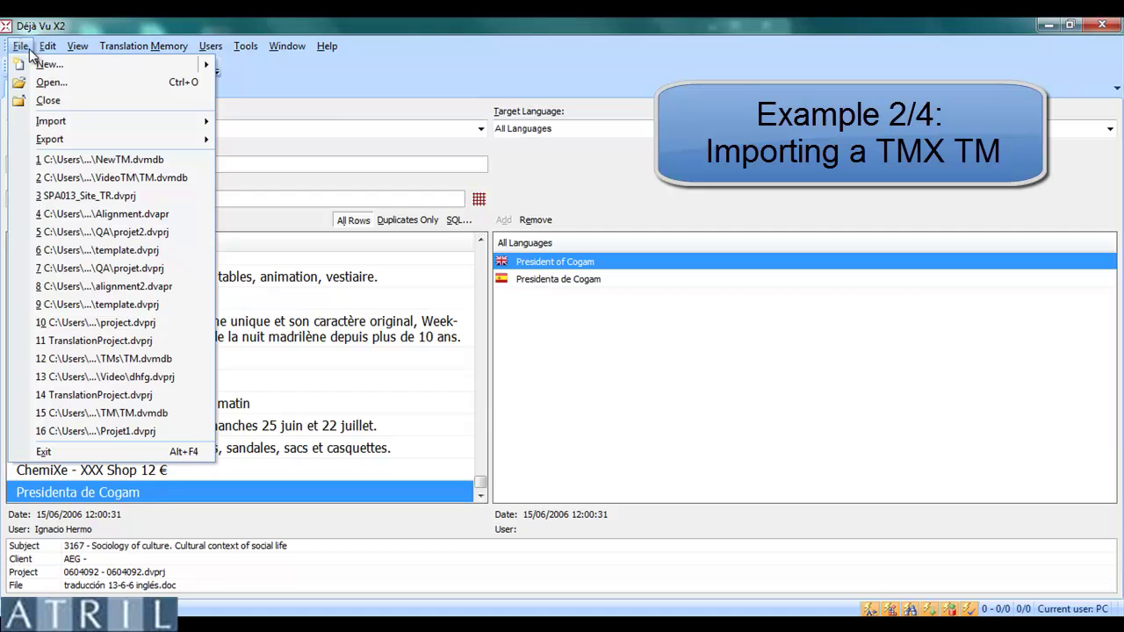
# Start another External Data import with TMX as the format.
pyautogui.moveTo(69, 118)
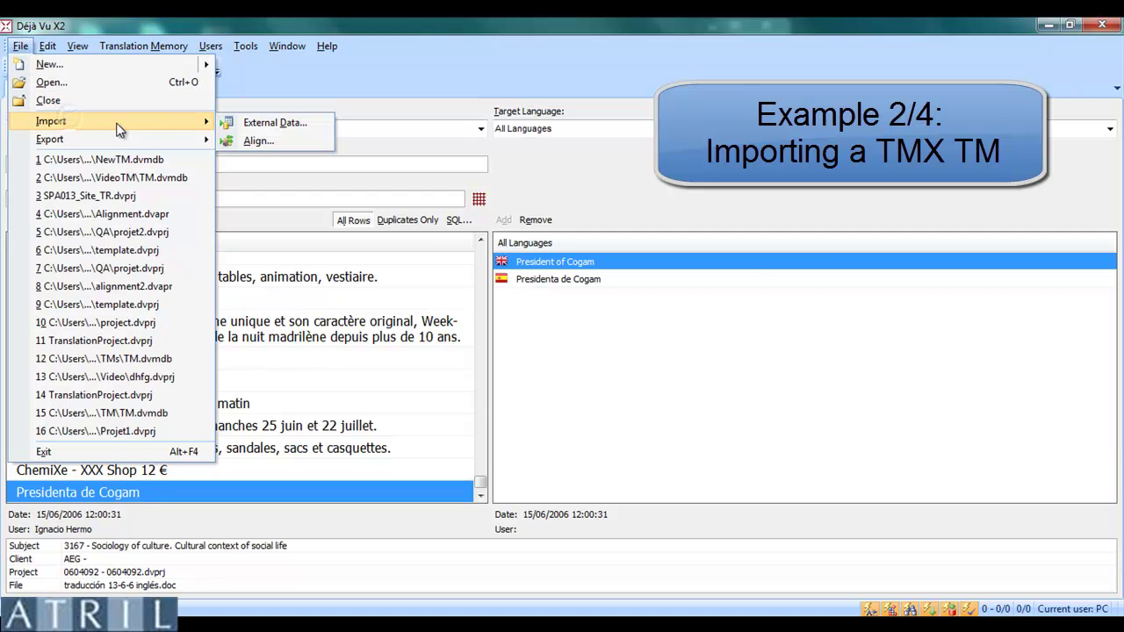
pyautogui.click(256, 125)
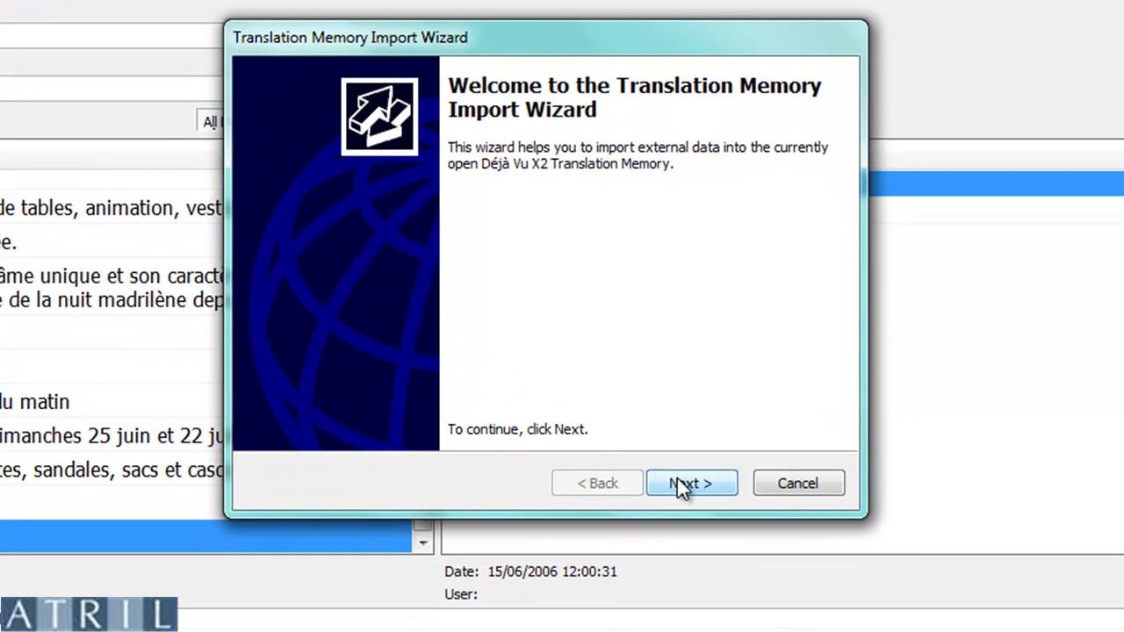
pyautogui.click(649, 455)
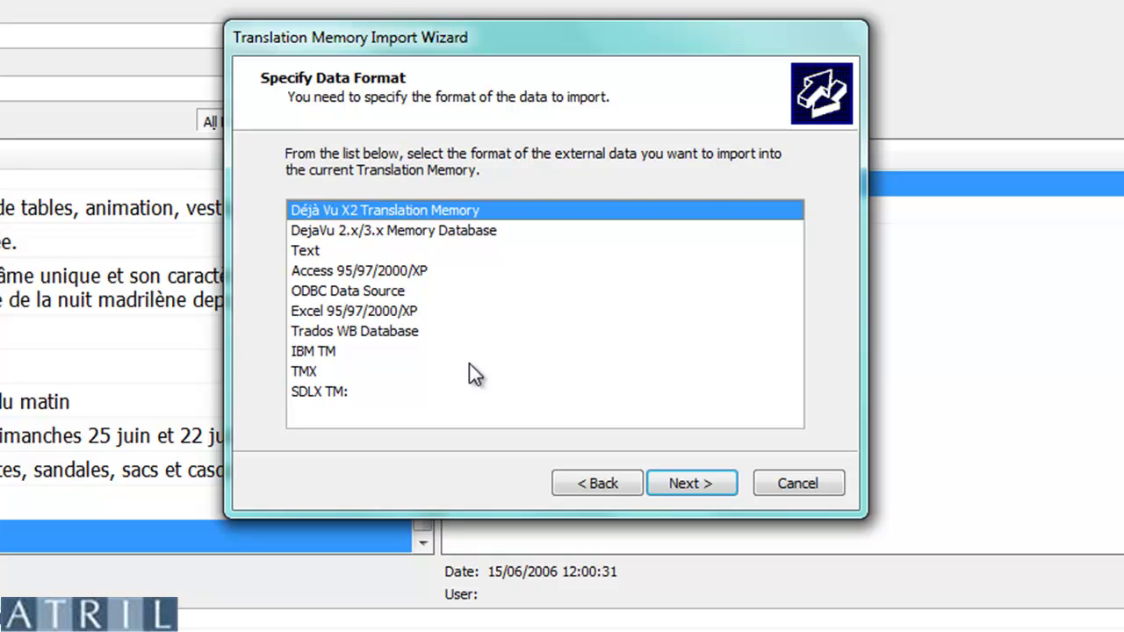
pyautogui.click(306, 371)
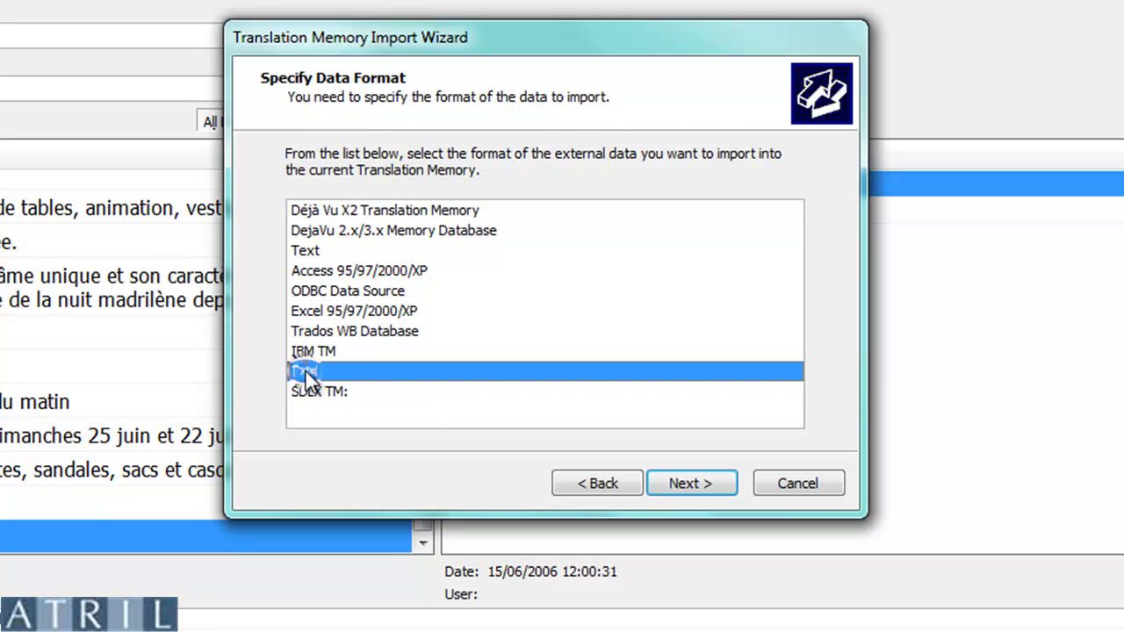
pyautogui.click(682, 488)
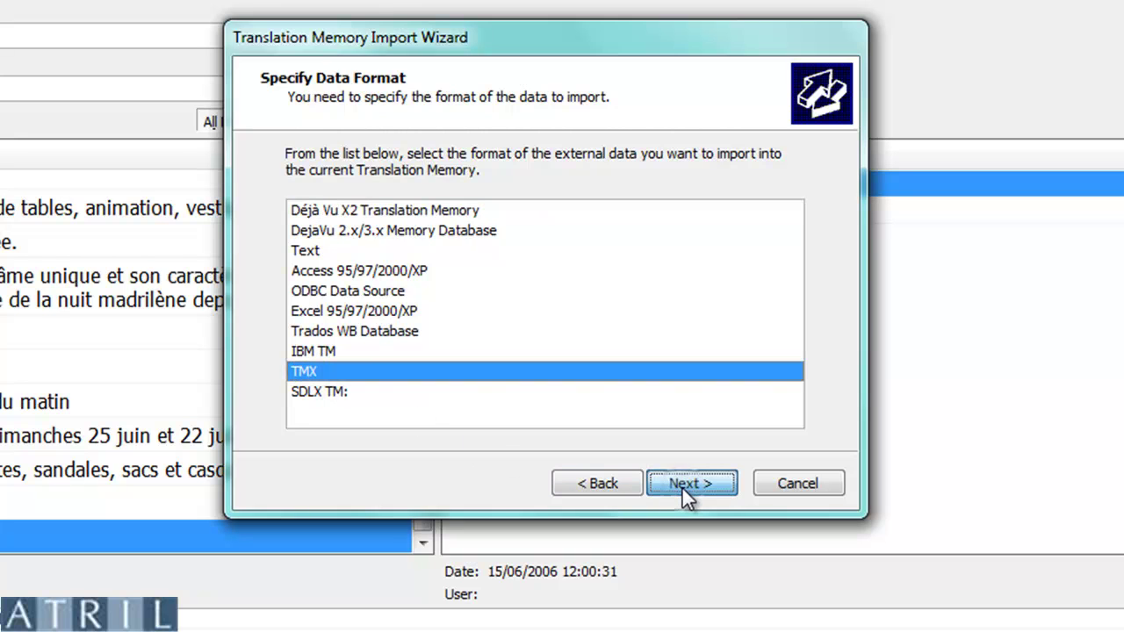
# Select TM_TMX.tmx from the VideoTM\TM_TMX folder as the import file.
pyautogui.click(752, 243)
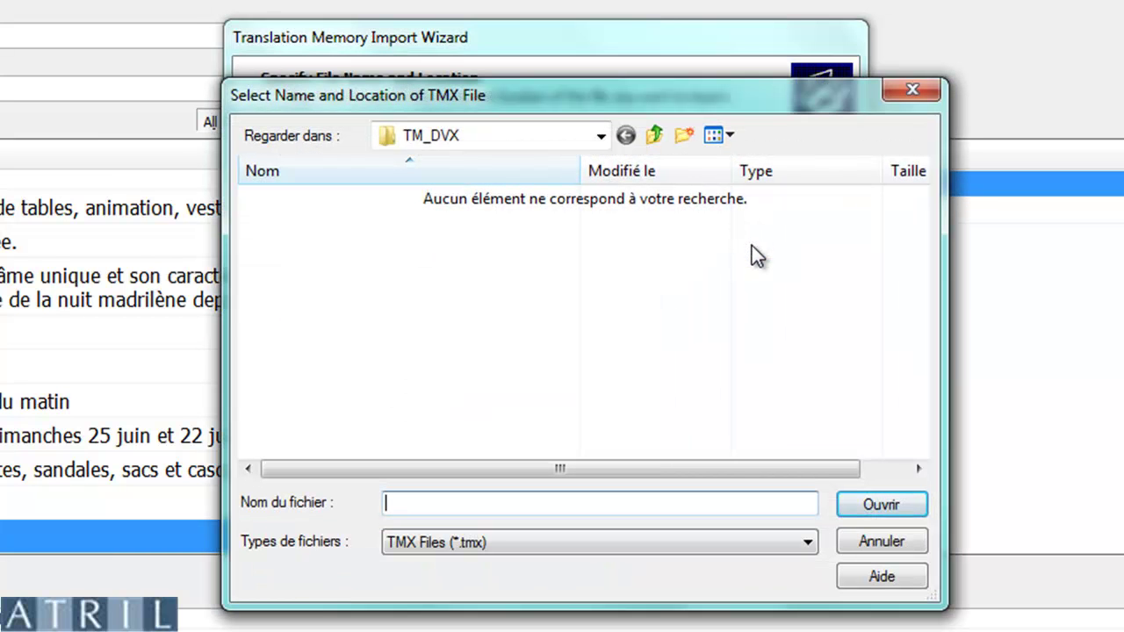
pyautogui.click(655, 136)
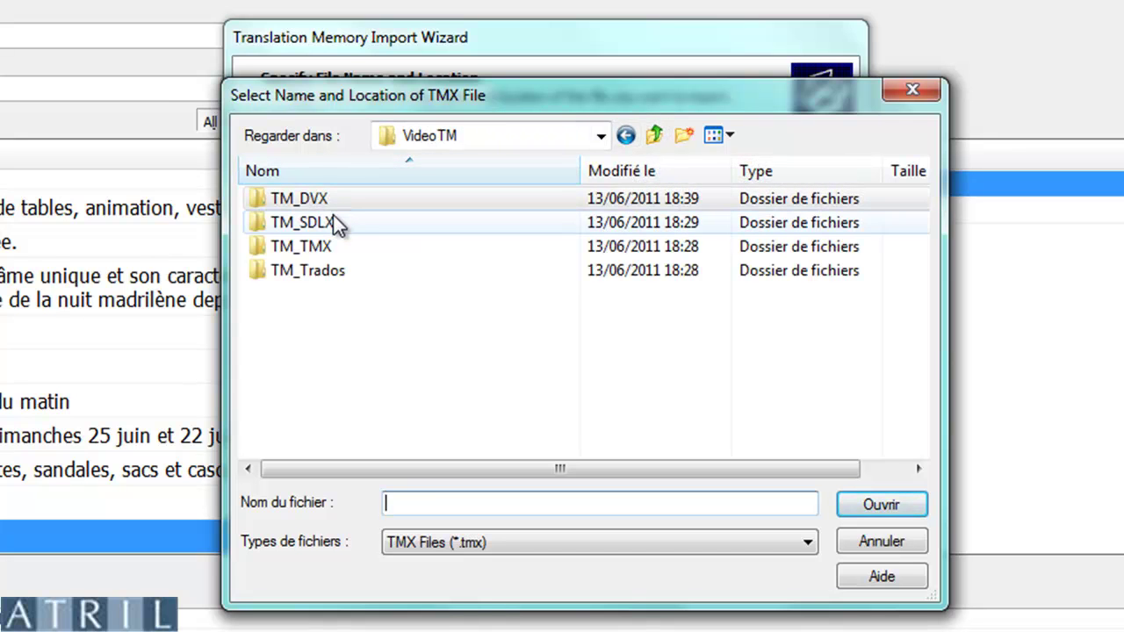
pyautogui.click(326, 245)
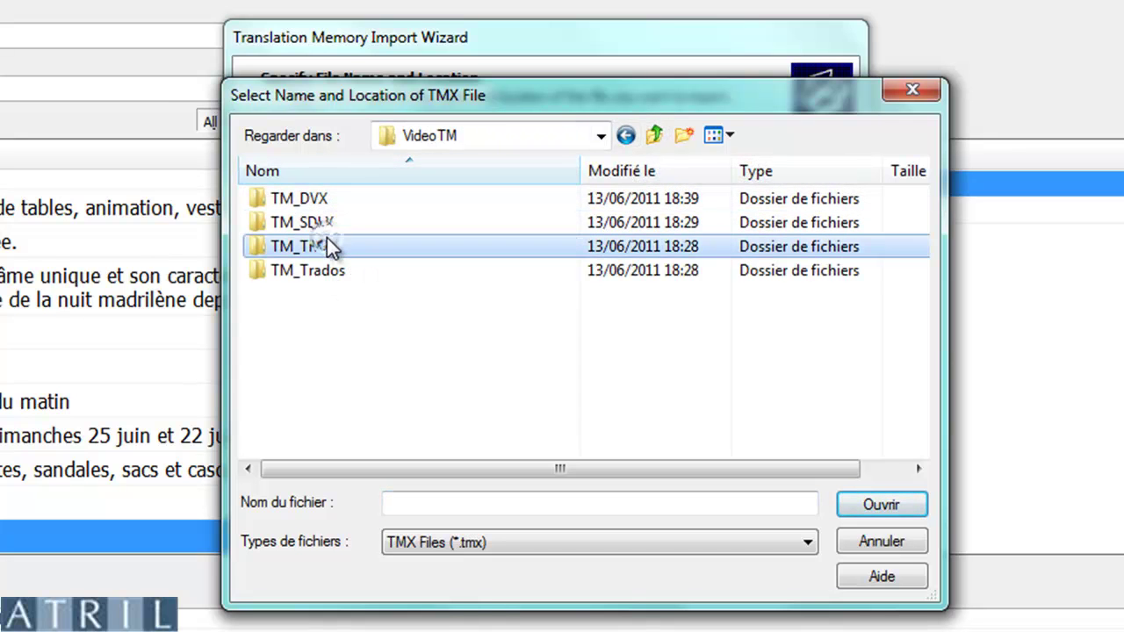
pyautogui.click(844, 509)
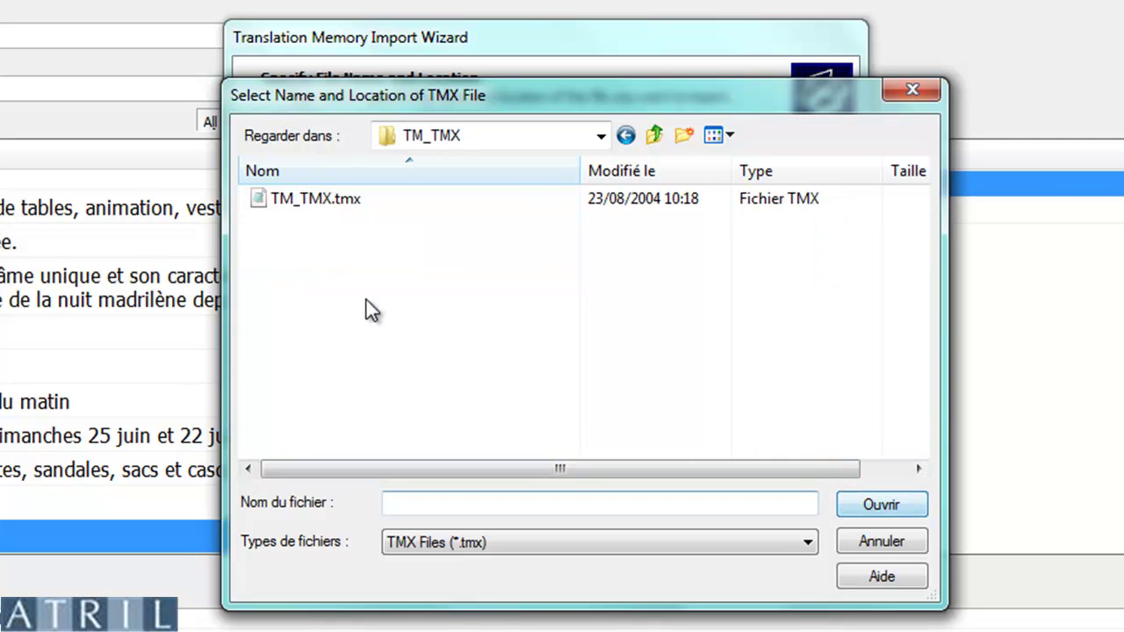
pyautogui.click(306, 200)
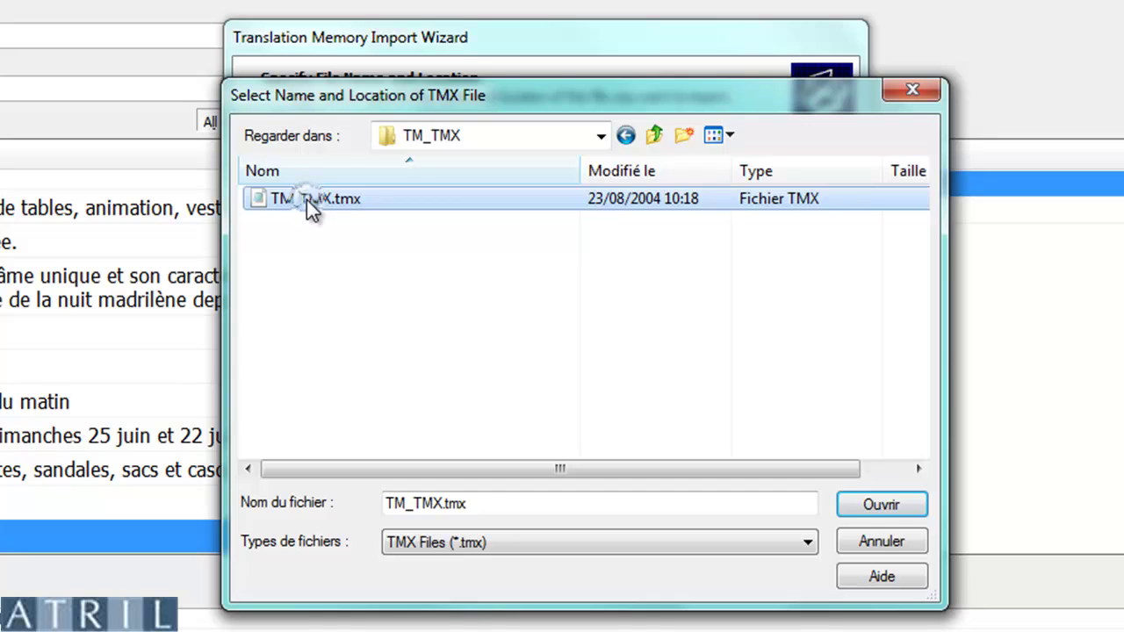
pyautogui.click(878, 505)
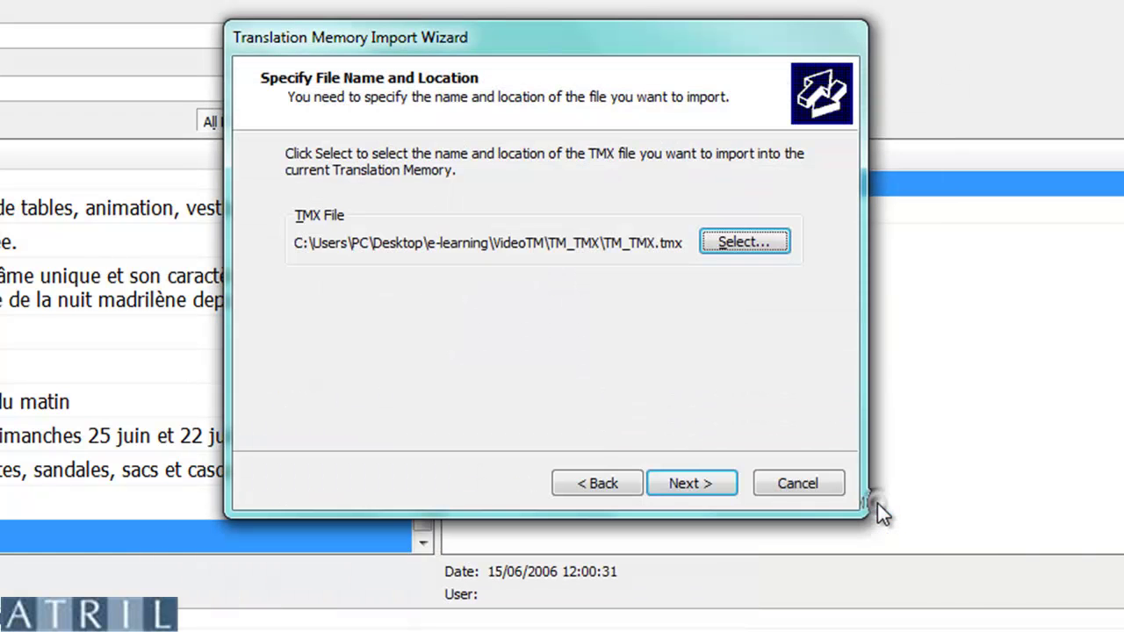
# Verify the Import As mappings for it, en, es, zh-cn and ko.
pyautogui.click(678, 488)
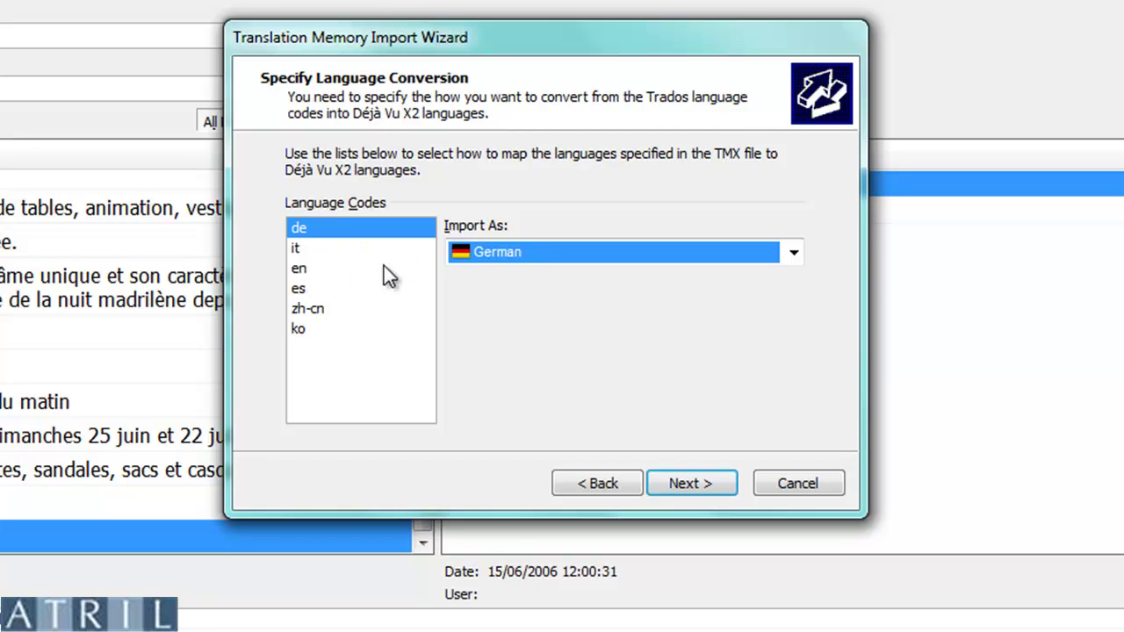
pyautogui.click(299, 245)
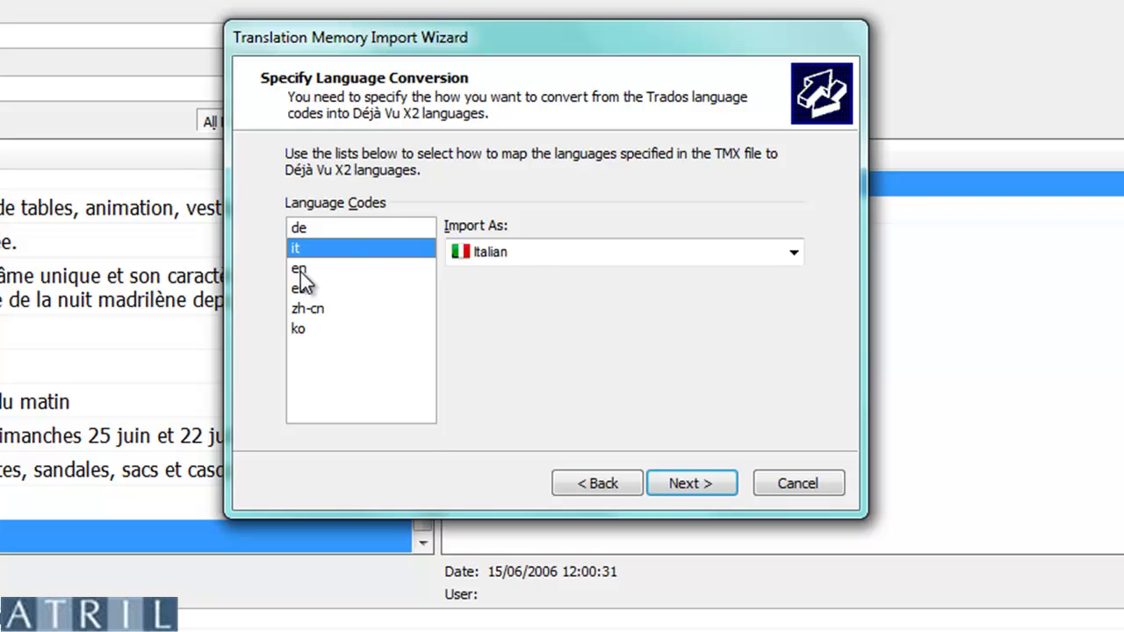
pyautogui.click(300, 269)
pyautogui.click(301, 289)
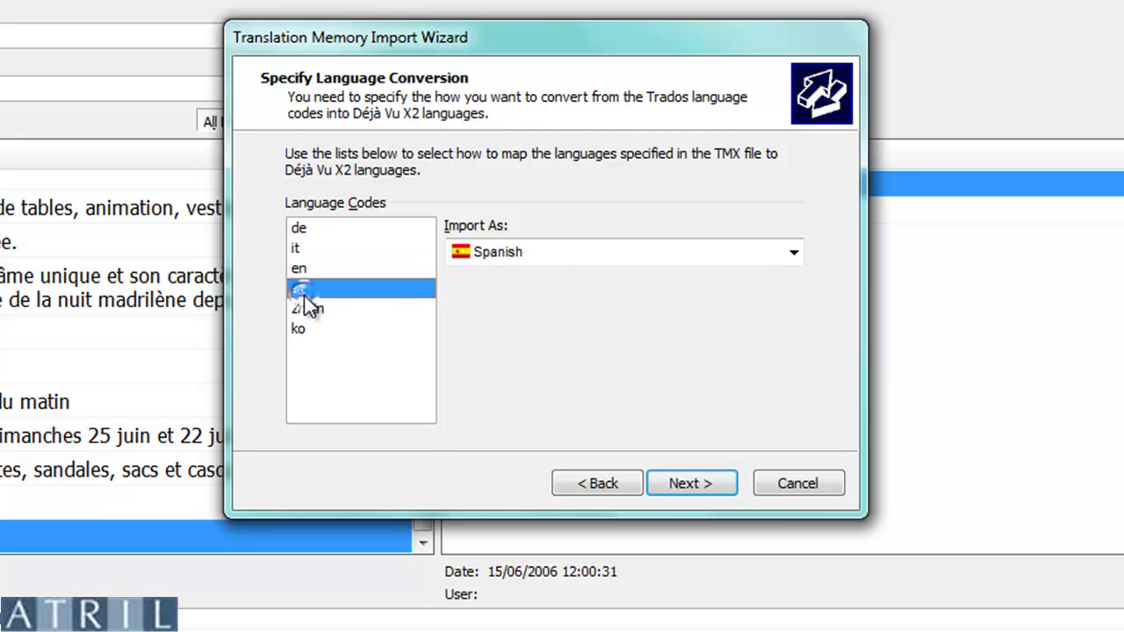
pyautogui.click(317, 312)
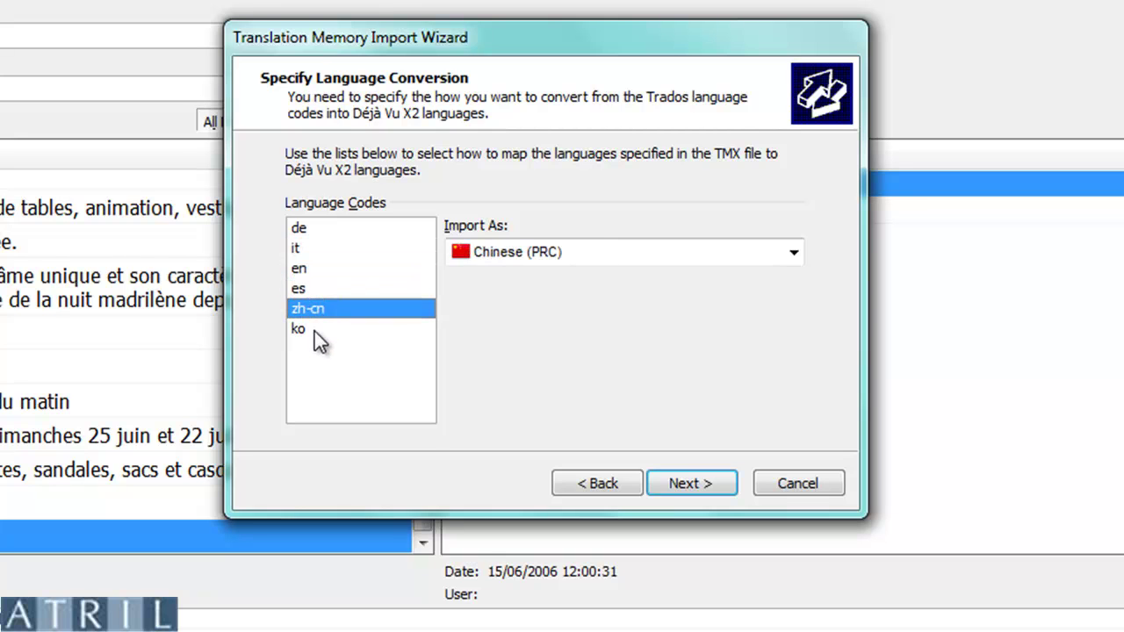
pyautogui.click(313, 330)
# Keep duplicate entries and run the TMX import.
pyautogui.click(715, 485)
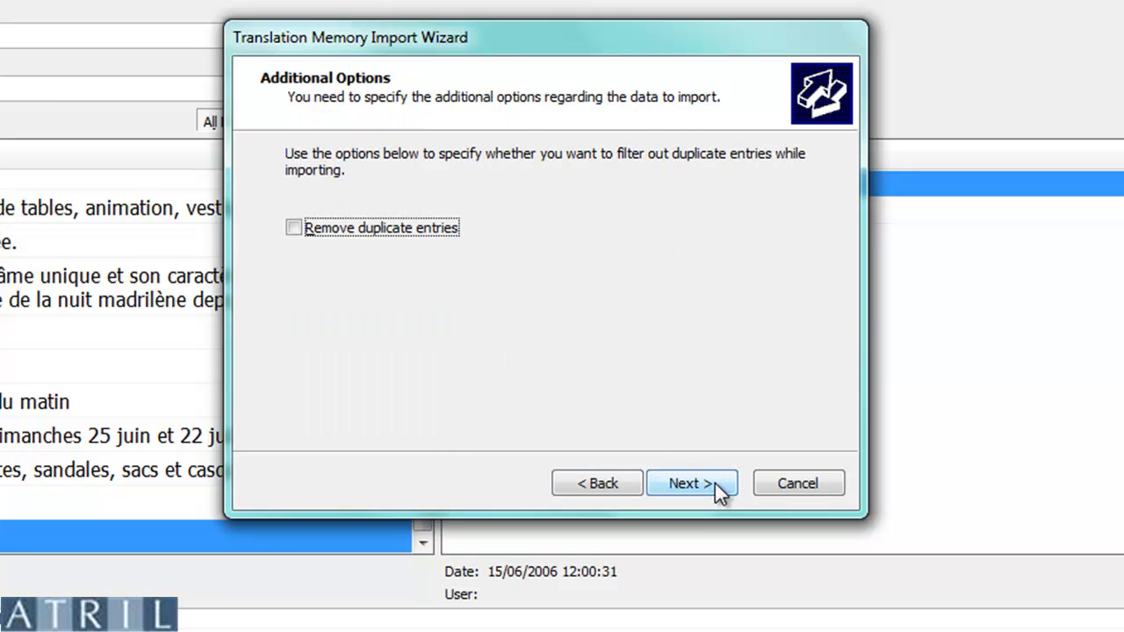
pyautogui.click(715, 483)
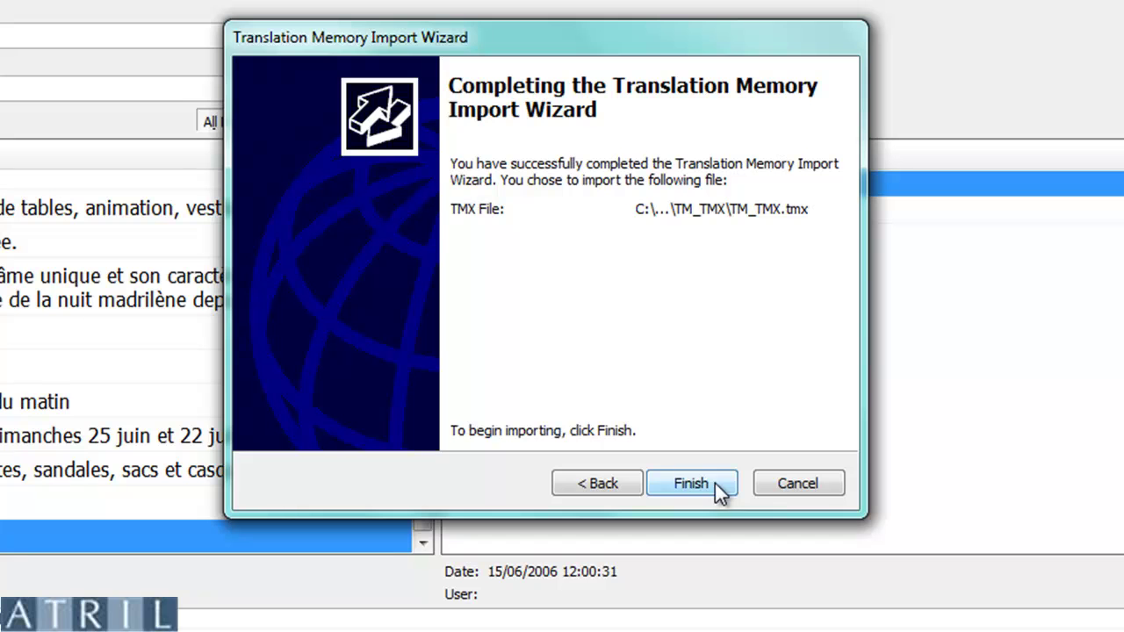
pyautogui.click(714, 483)
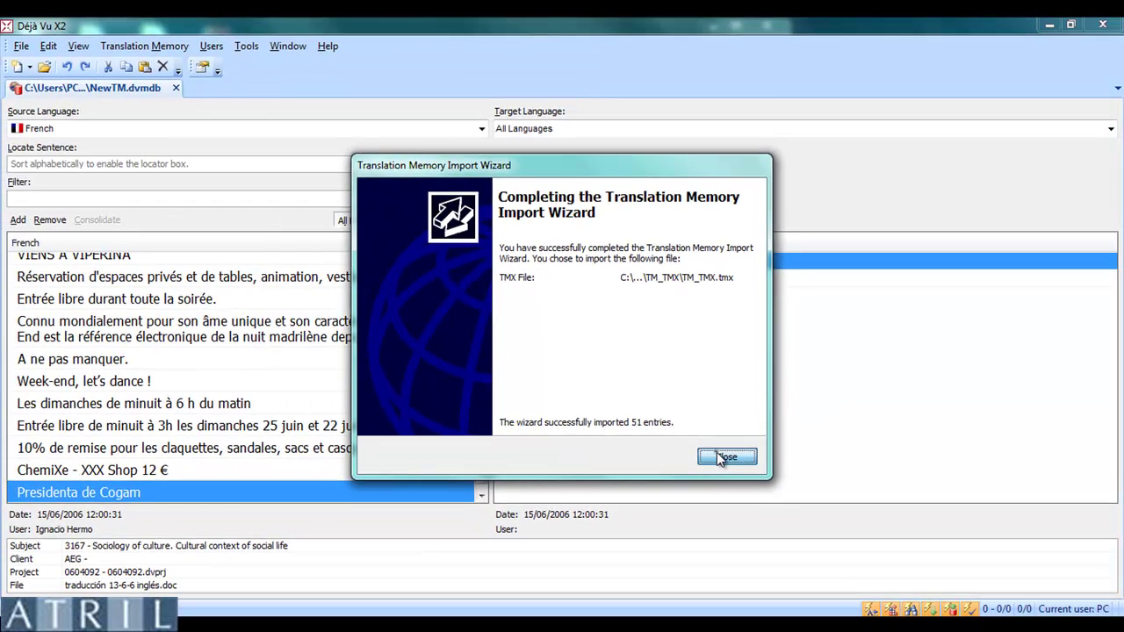
# Close the wizard and switch the source language to Chinese (PRC).
pyautogui.click(738, 468)
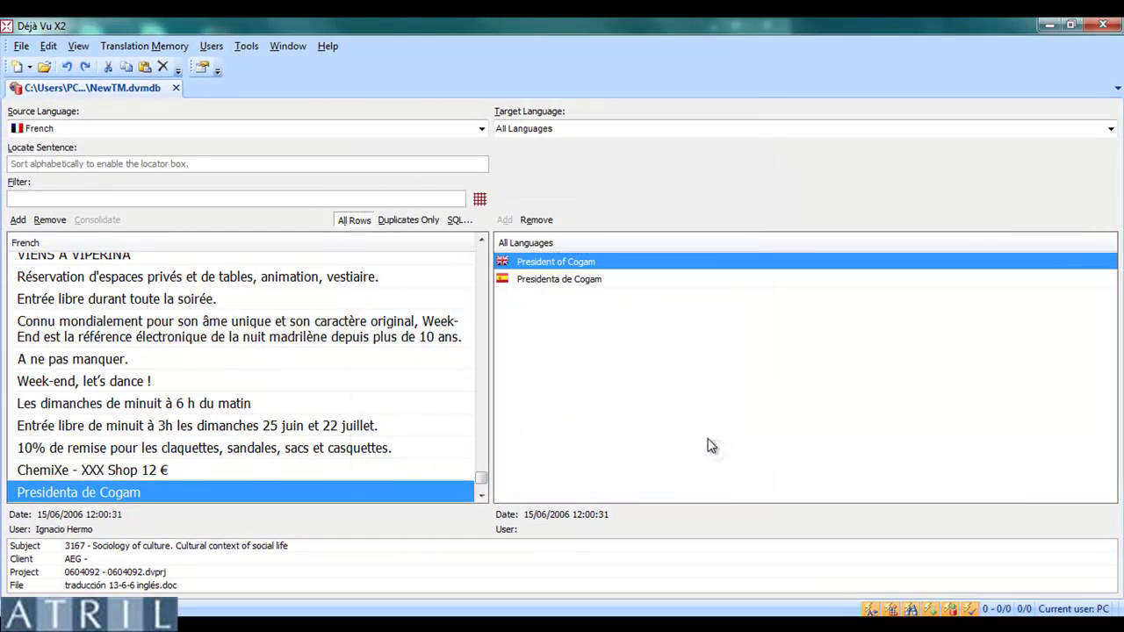
pyautogui.click(481, 129)
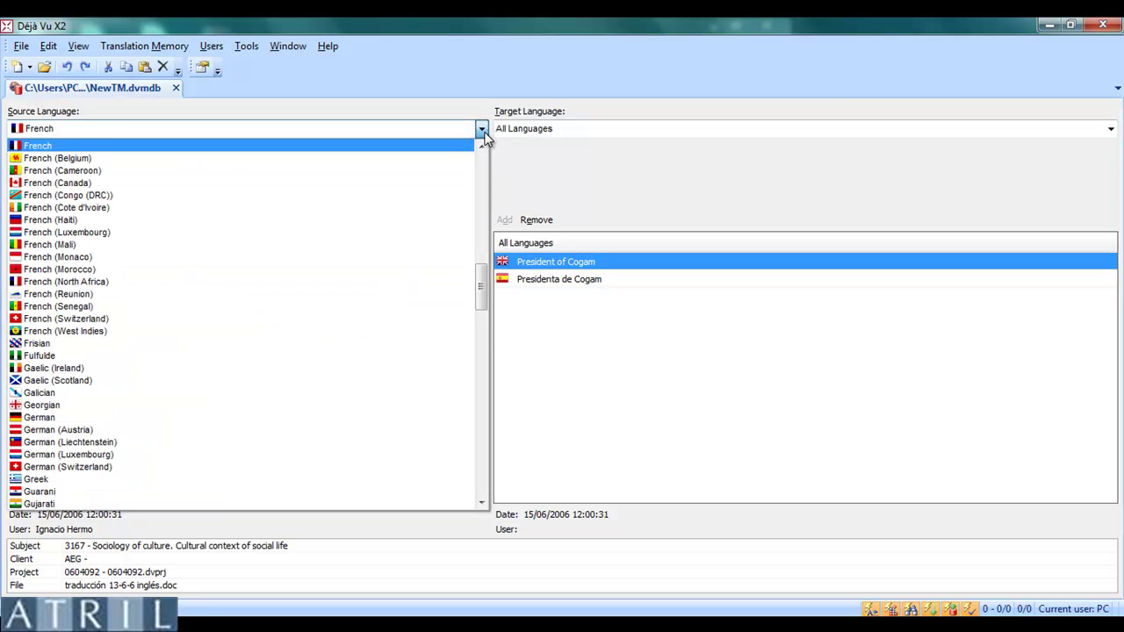
pyautogui.press('c')
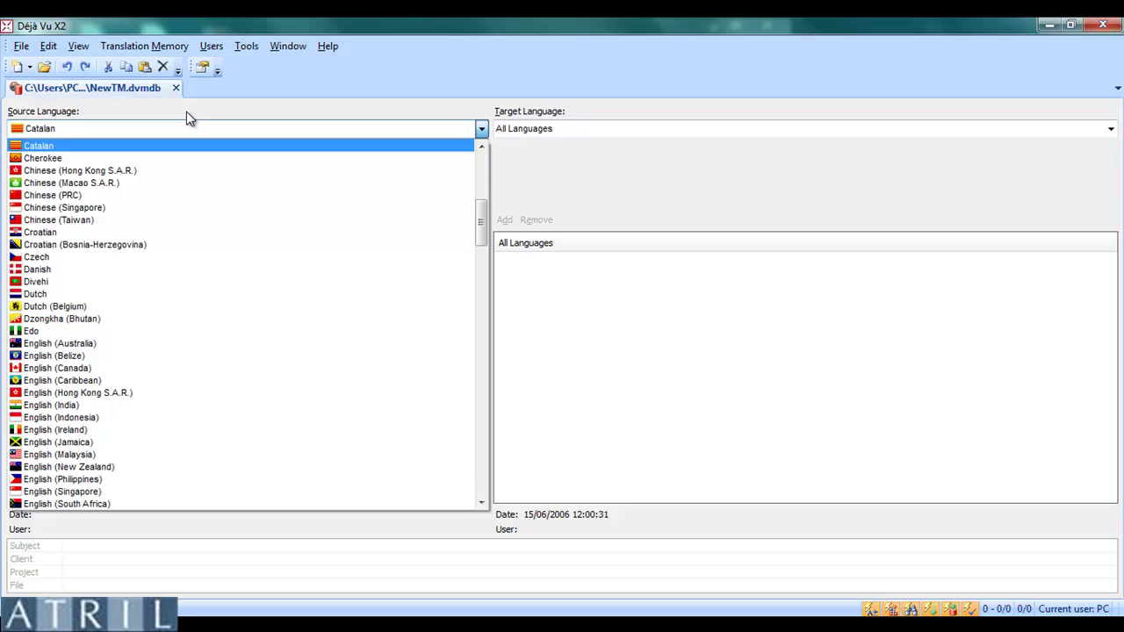
pyautogui.click(93, 193)
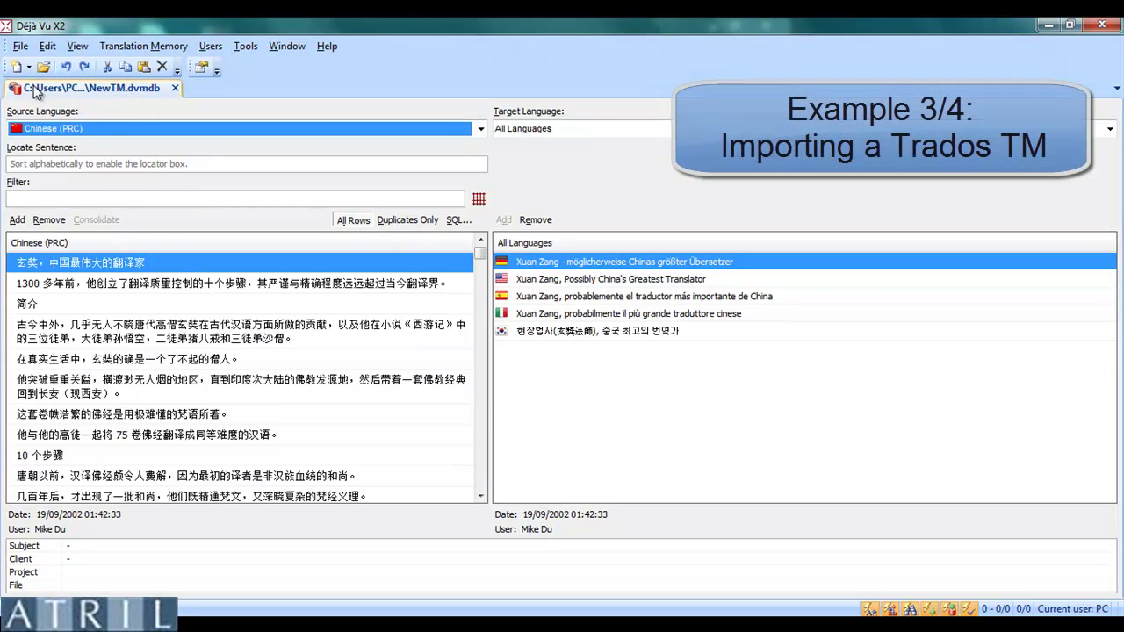
pyautogui.click(20, 48)
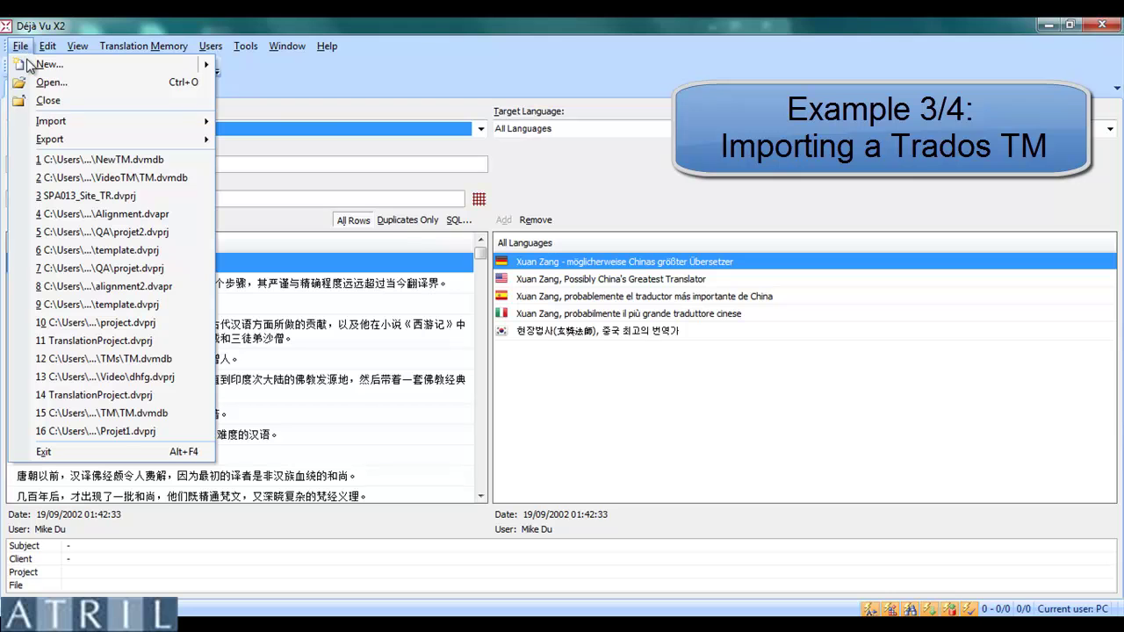
# Start an External Data import with Trados WB Database as the format.
pyautogui.moveTo(50, 123)
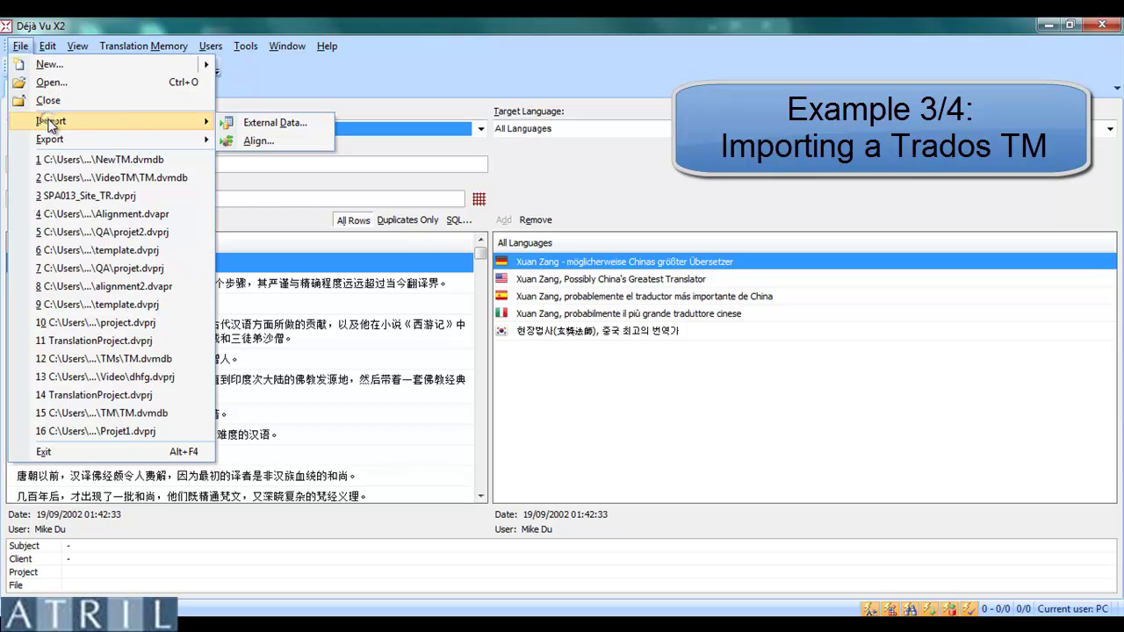
pyautogui.click(239, 121)
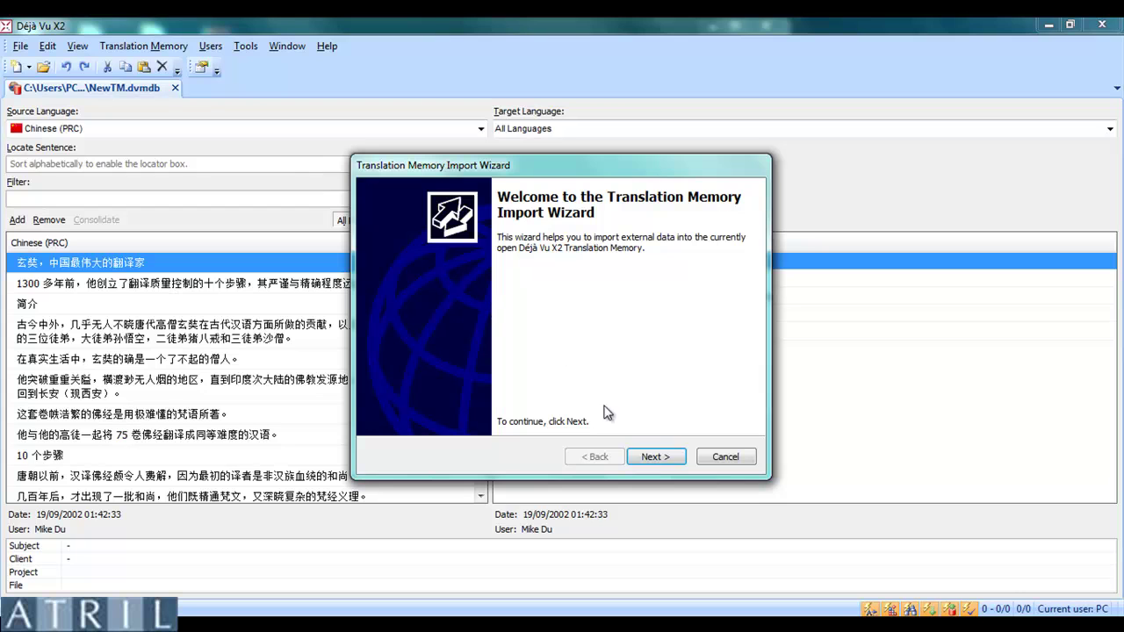
pyautogui.click(656, 457)
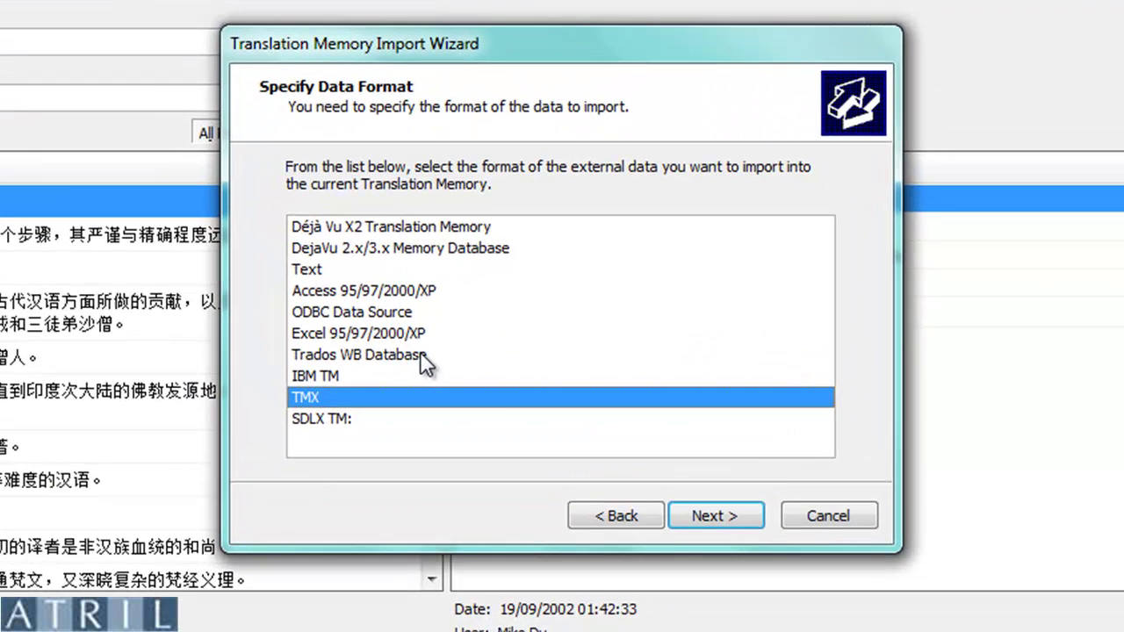
pyautogui.click(474, 357)
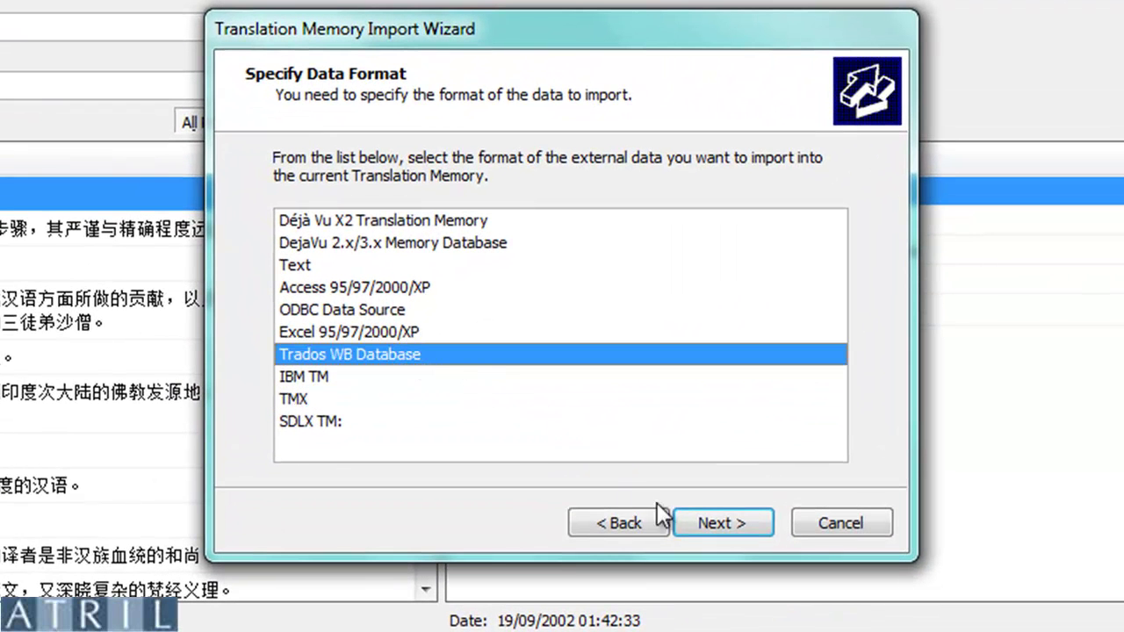
pyautogui.click(692, 517)
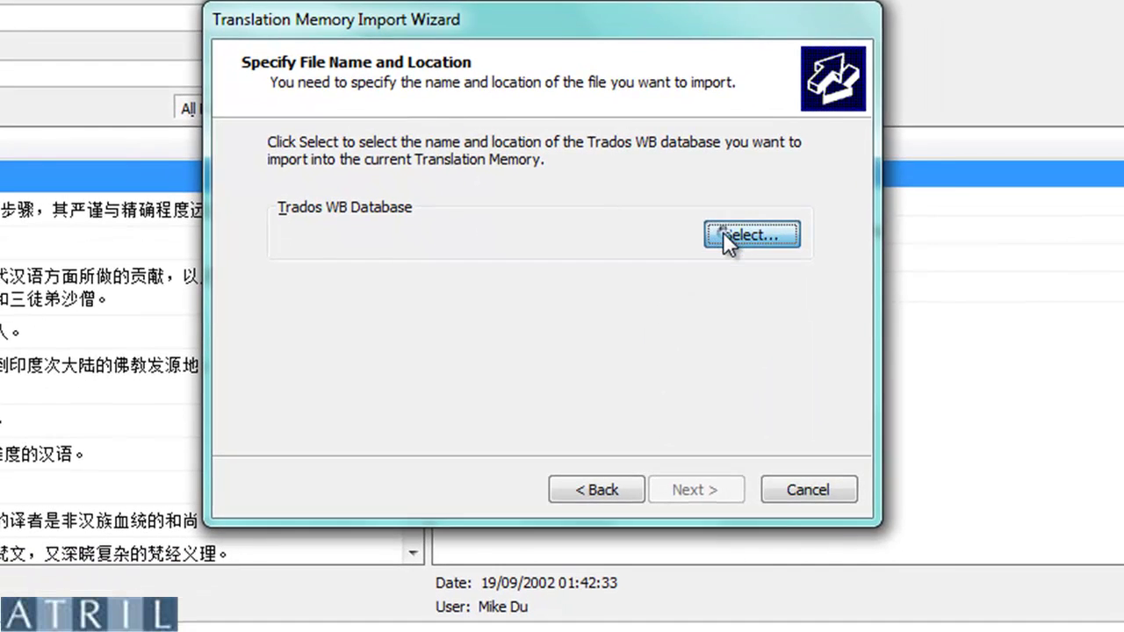
# Browse to VideoTM\TM_Trados and select TM_Trados.txt.
pyautogui.click(722, 231)
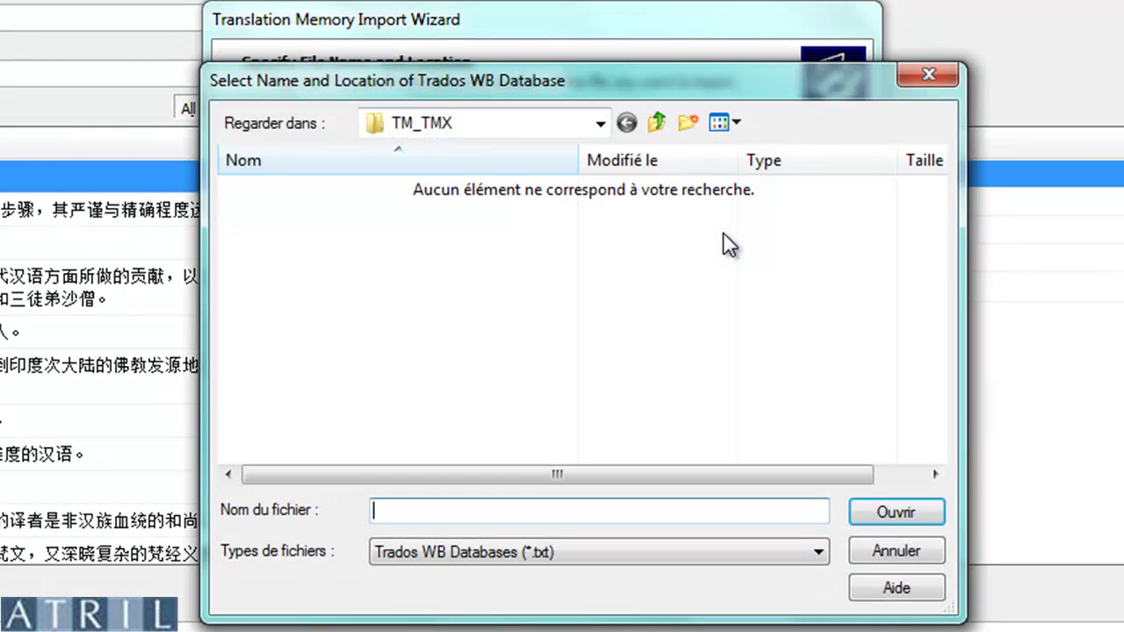
pyautogui.click(656, 122)
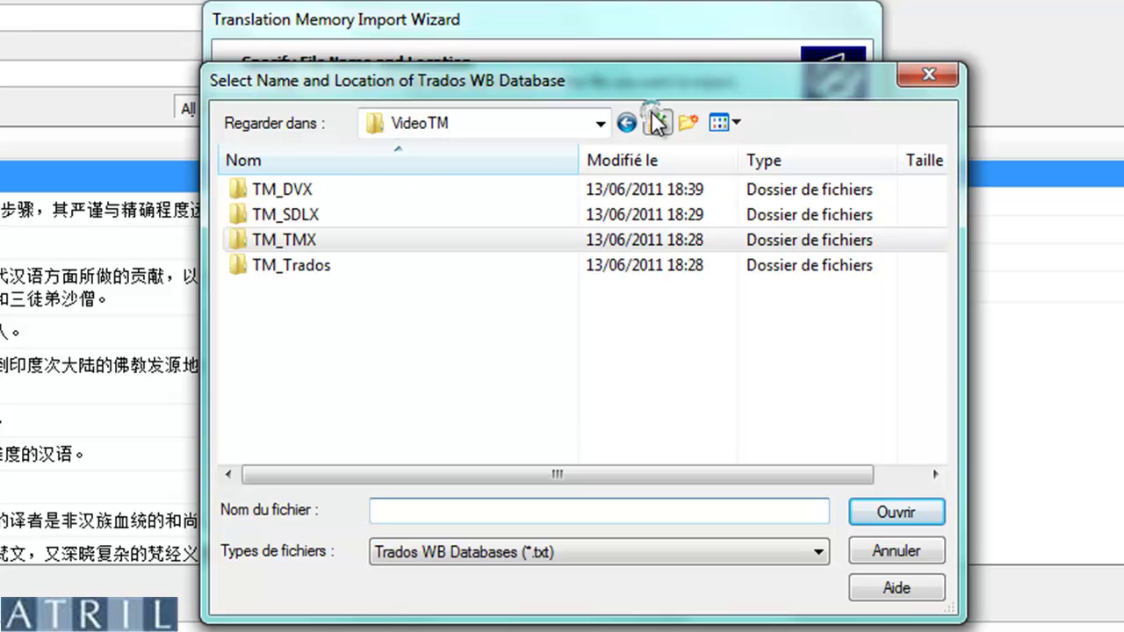
pyautogui.doubleClick(439, 260)
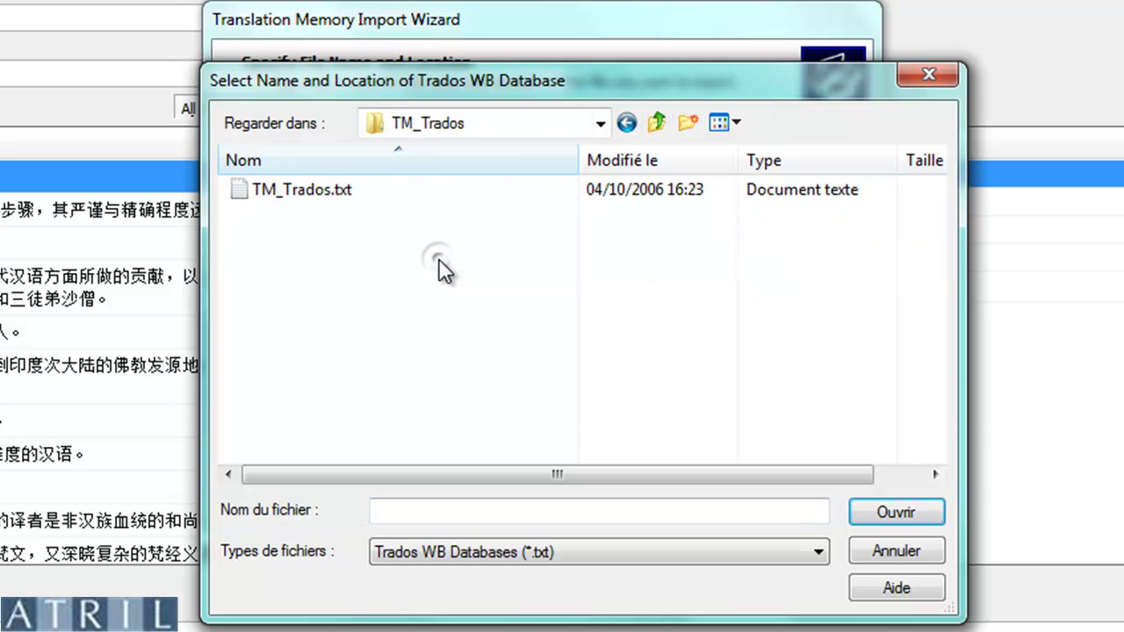
pyautogui.click(355, 189)
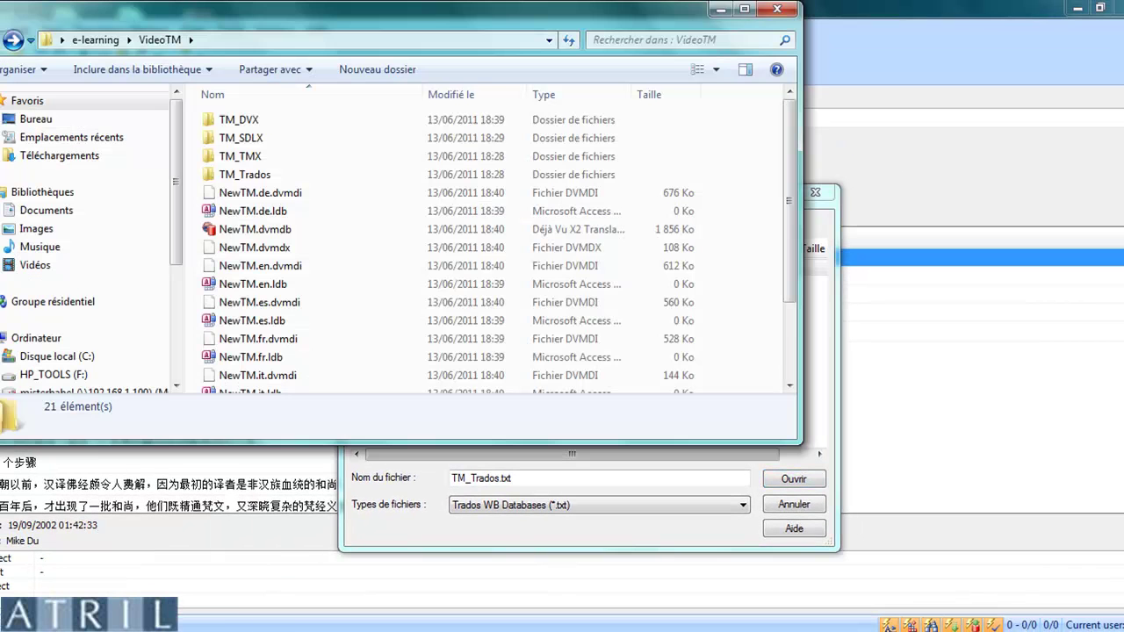
# Open TM_Trados.txt in Notepad, scroll through its EN-GB/ES-ES pairs, then close it.
pyautogui.doubleClick(258, 175)
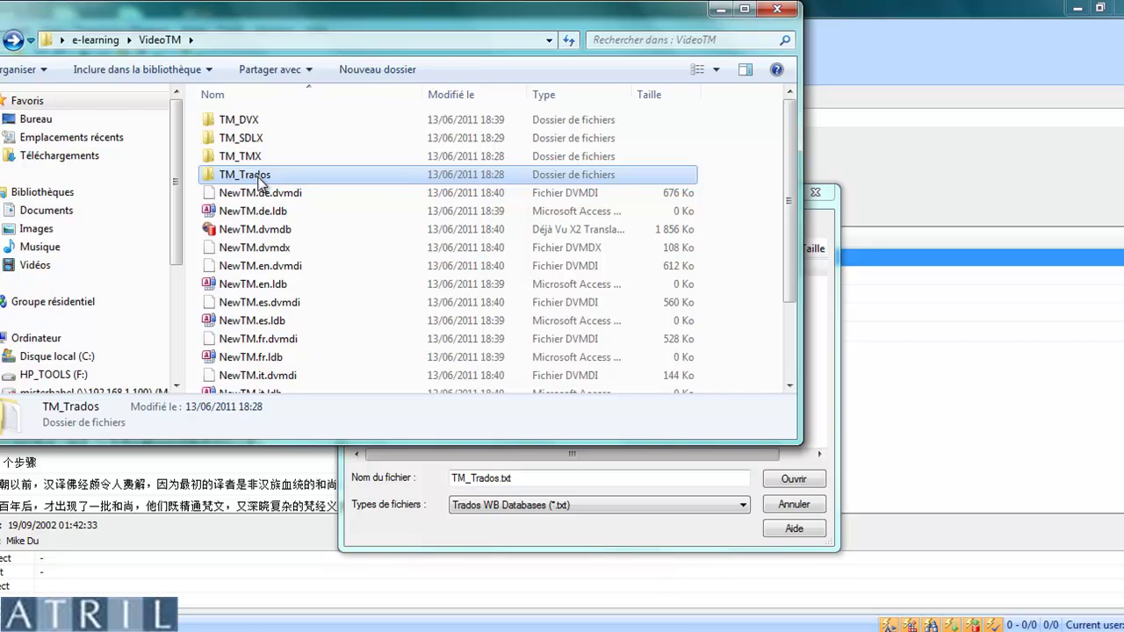
pyautogui.doubleClick(252, 119)
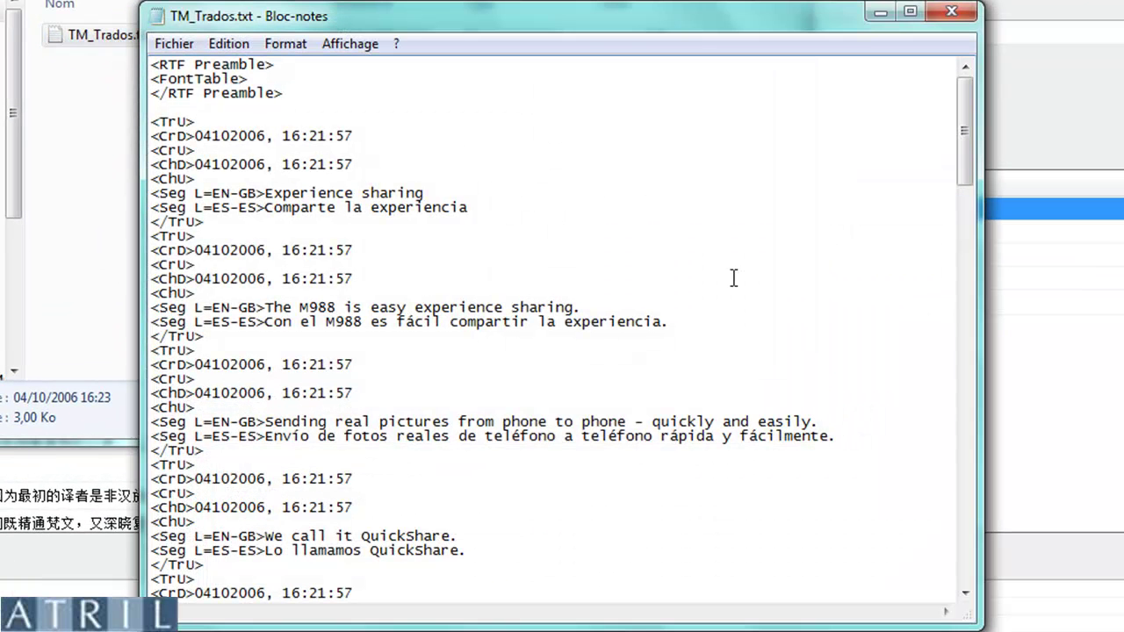
pyautogui.moveTo(970, 147); pyautogui.dragTo(980, 263)
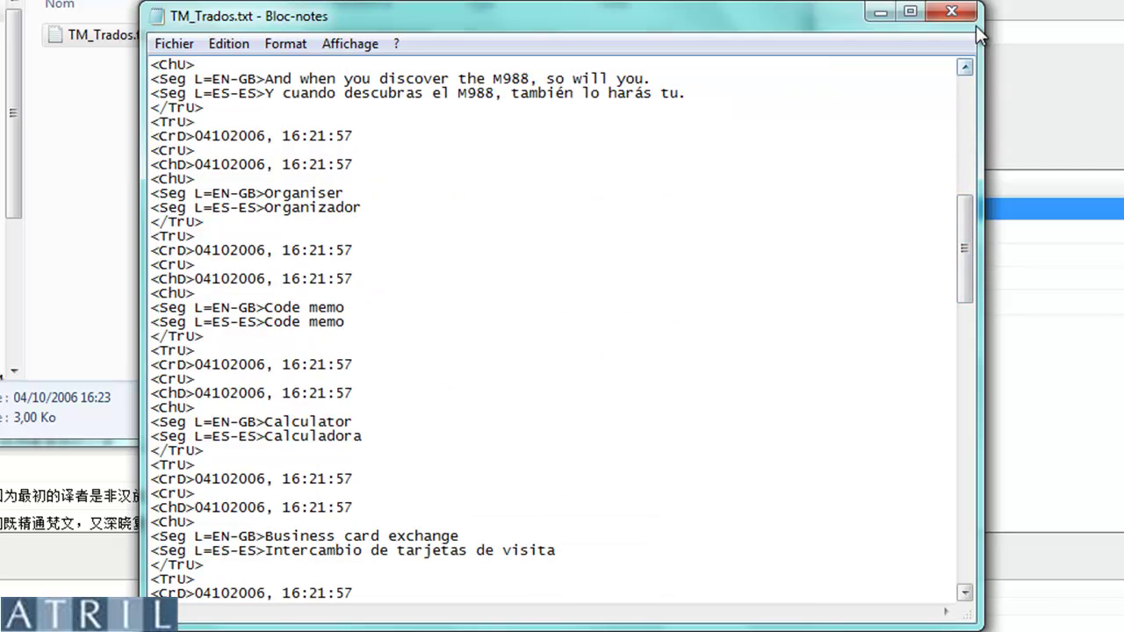
pyautogui.click(956, 11)
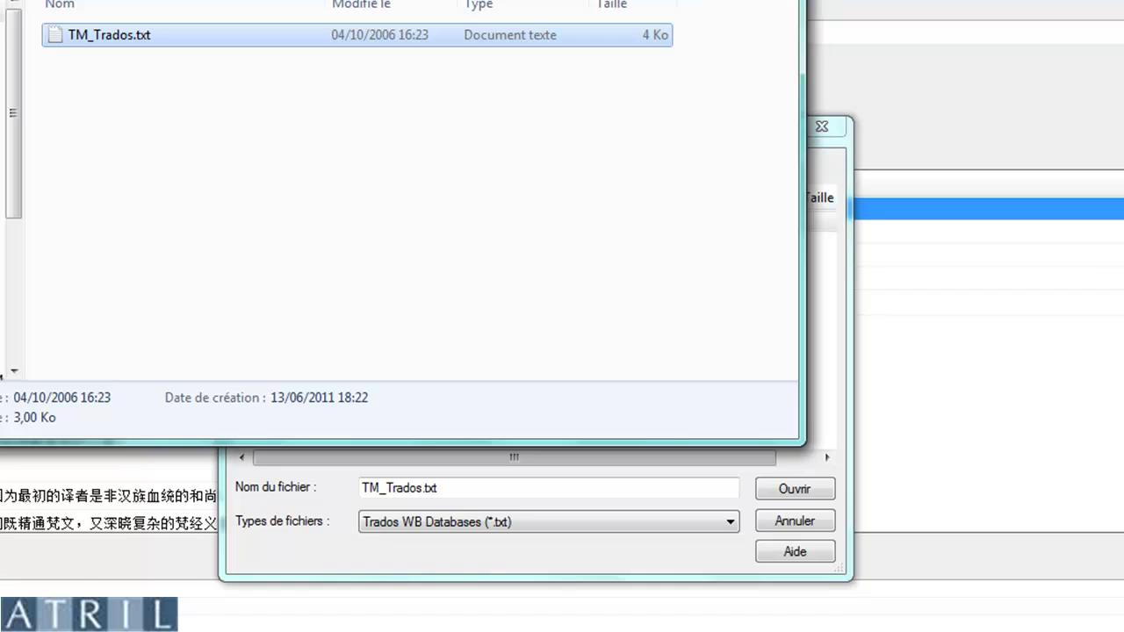
# Open TM_Trados.txt, map ES-ES to Spanish, and import its 21 entries.
pyautogui.hotkey('alt', 'F4')
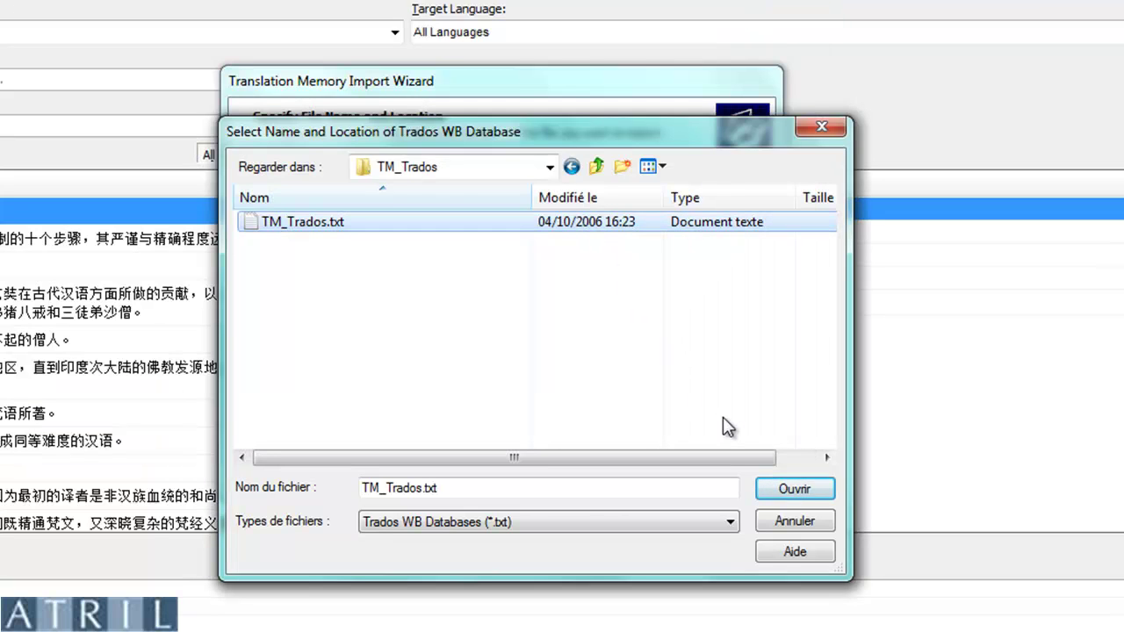
pyautogui.click(789, 492)
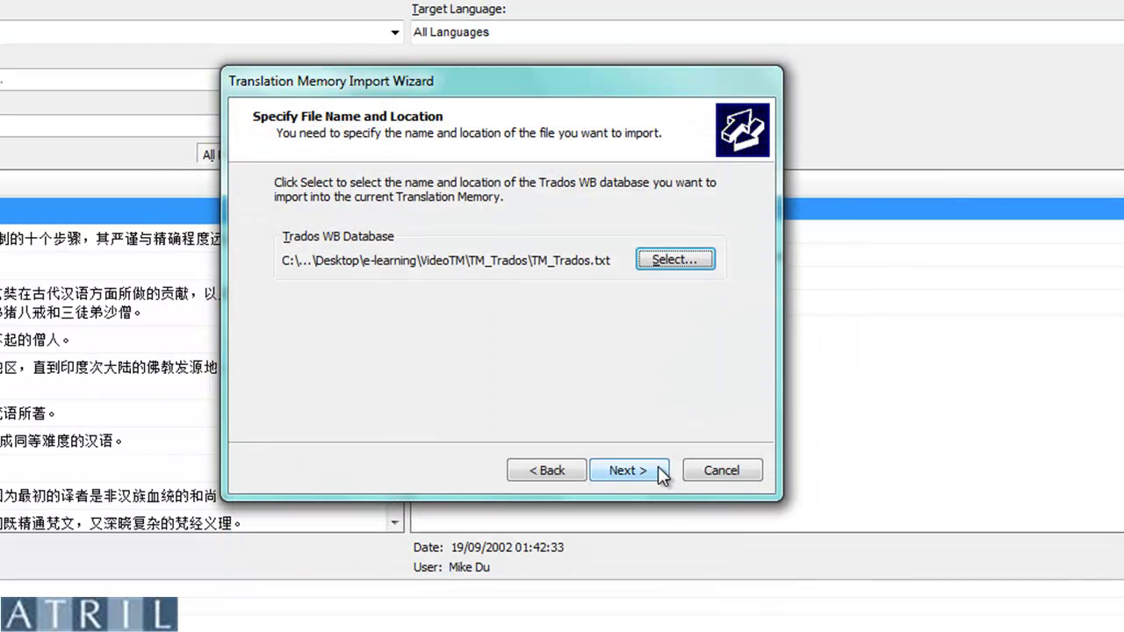
pyautogui.click(658, 466)
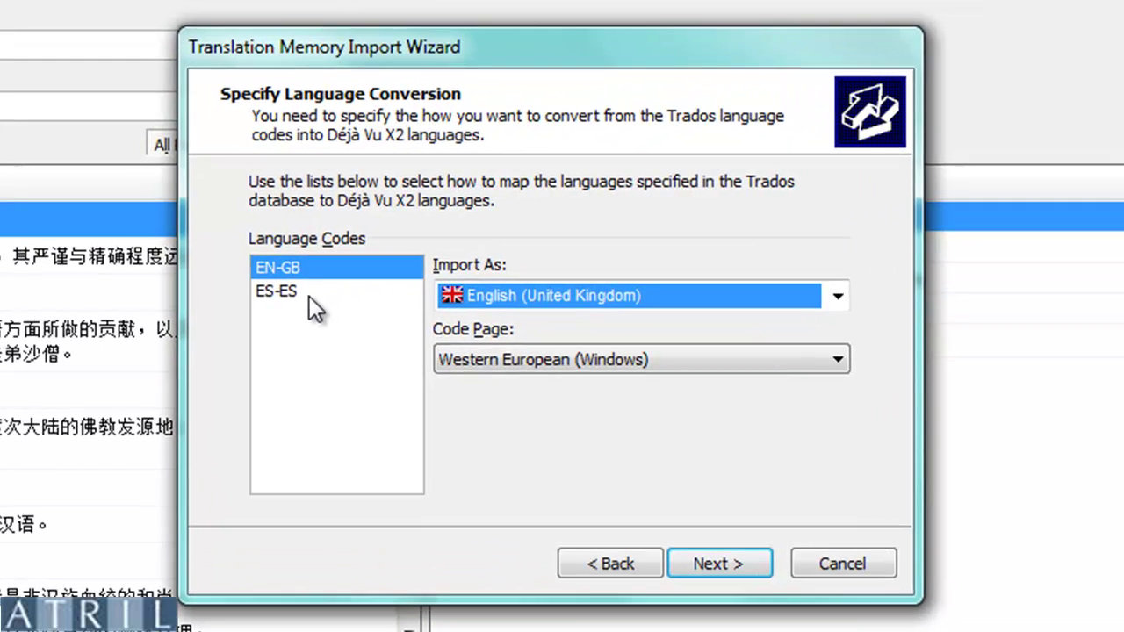
pyautogui.click(306, 297)
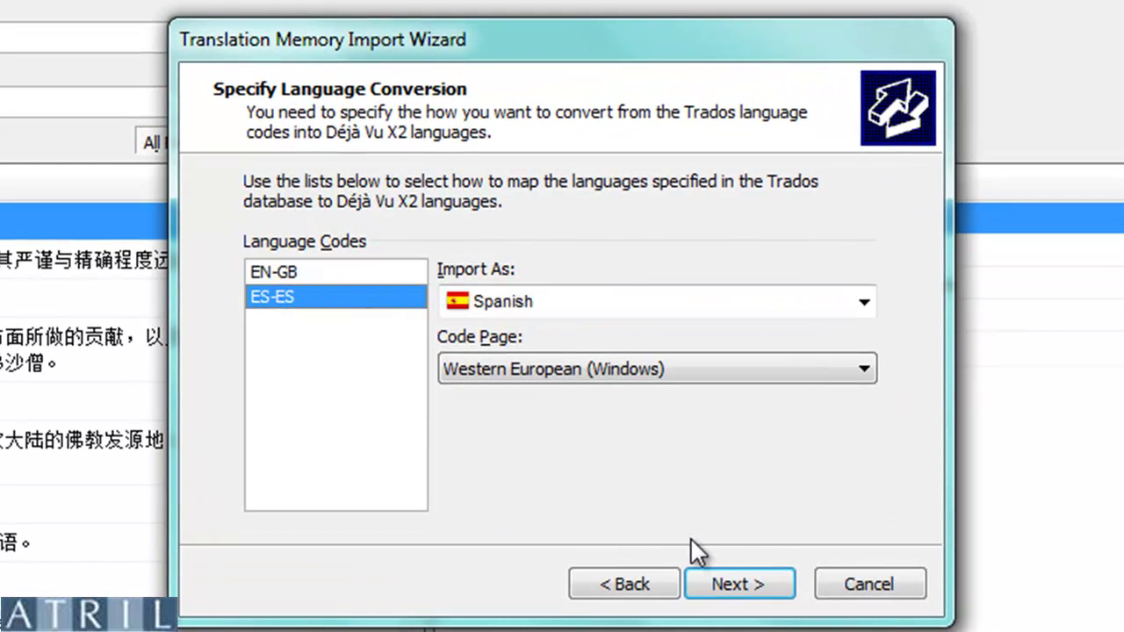
pyautogui.click(727, 595)
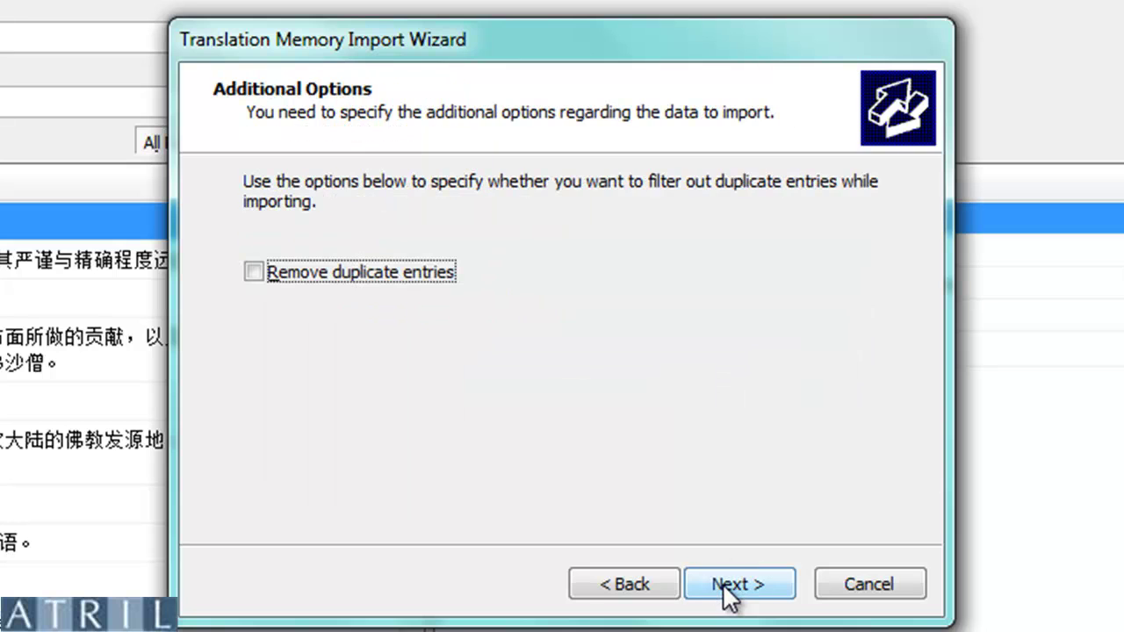
pyautogui.click(728, 596)
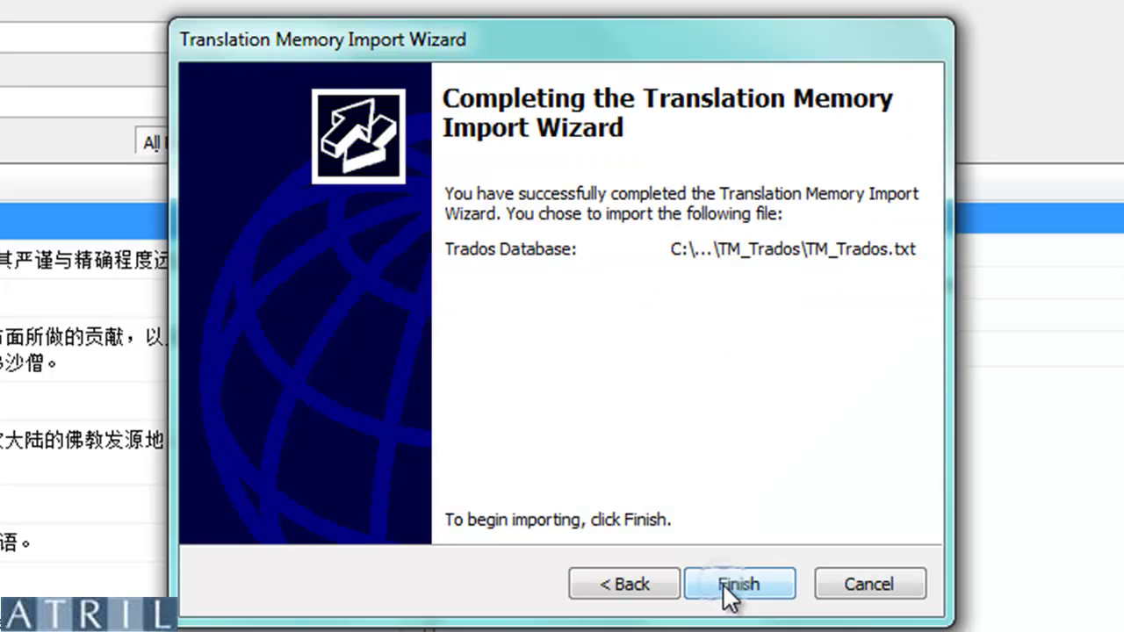
pyautogui.click(723, 583)
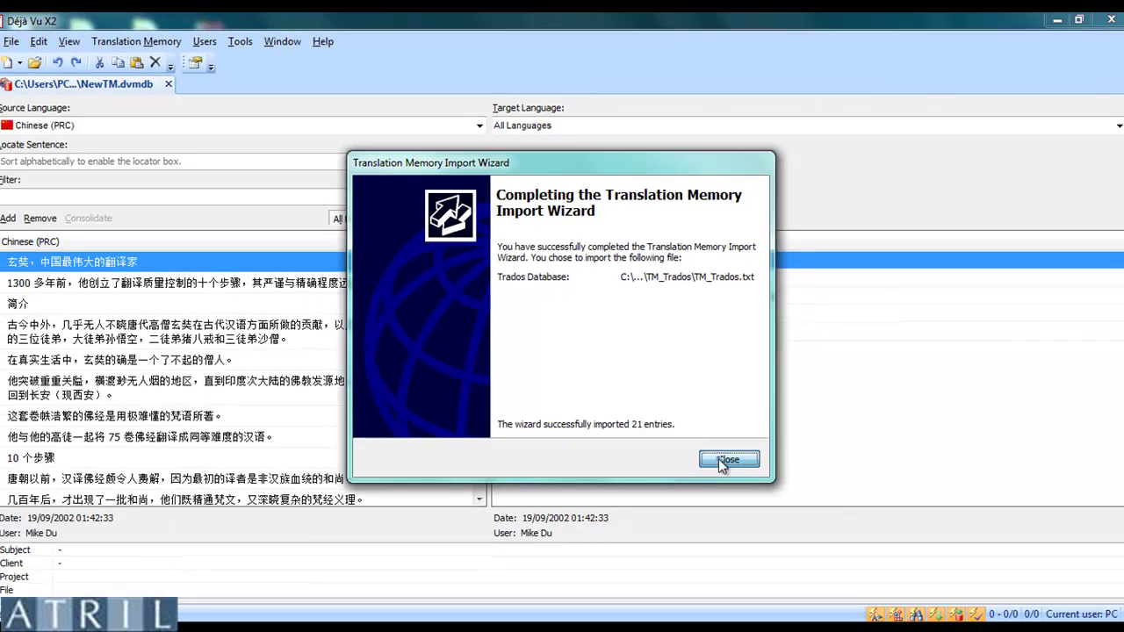
# Close the wizard and set the source language to English (United Kingdom).
pyautogui.click(865, 585)
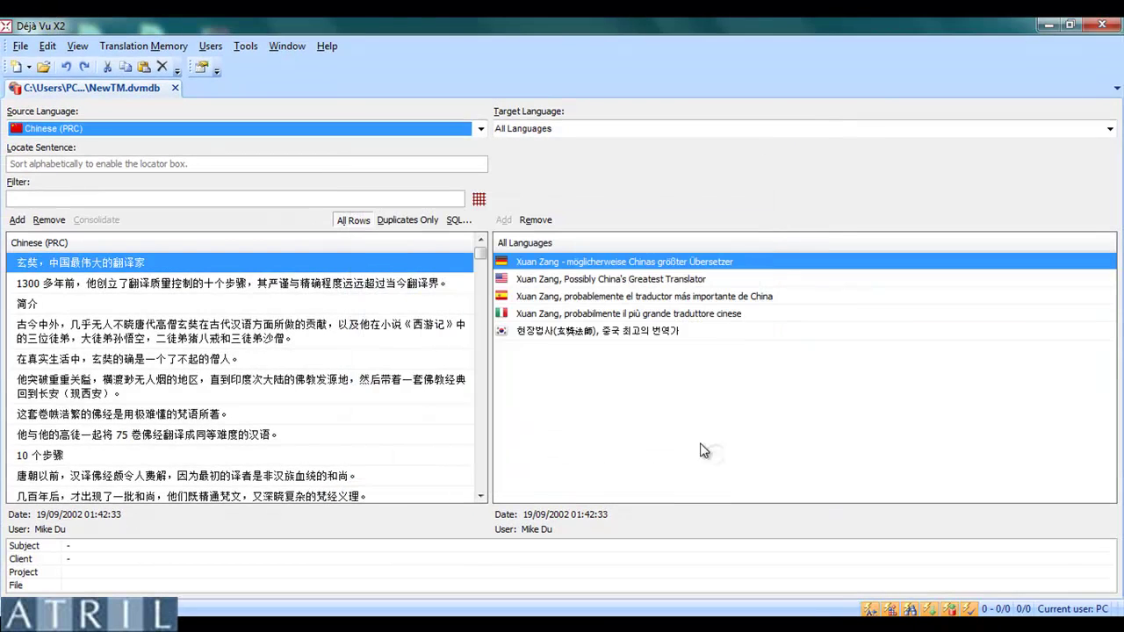
pyautogui.click(481, 128)
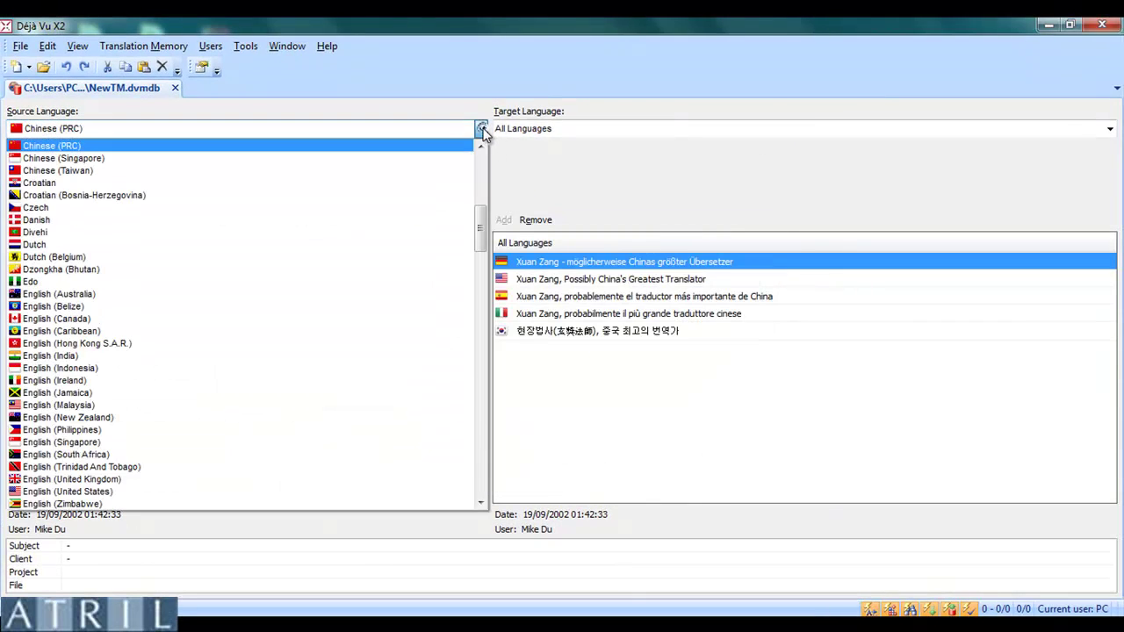
pyautogui.press('e')
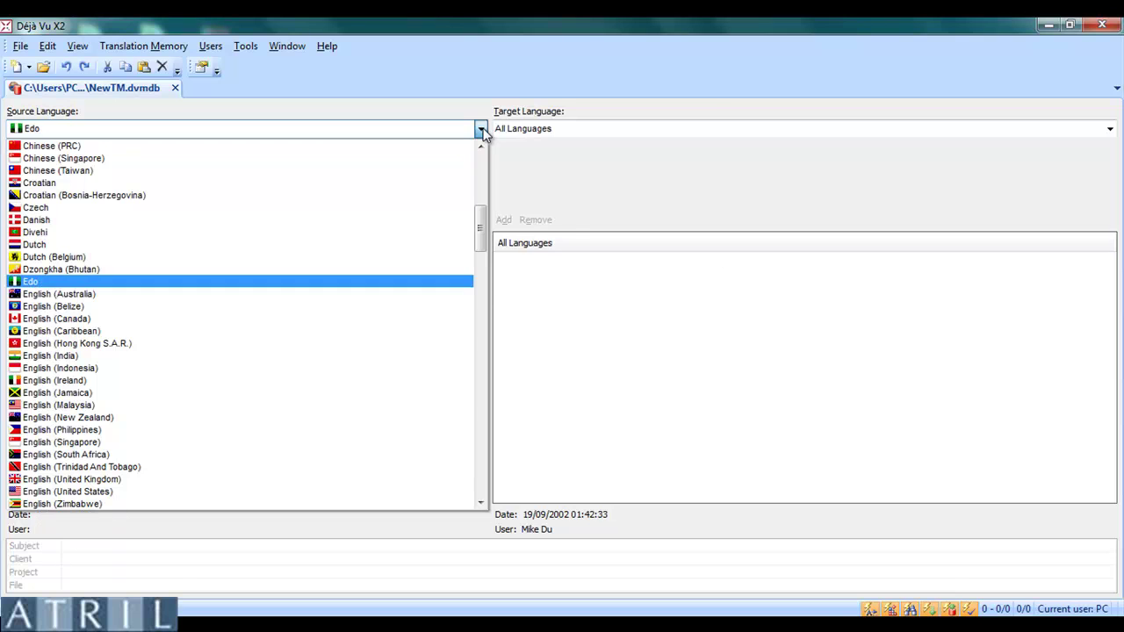
pyautogui.click(211, 480)
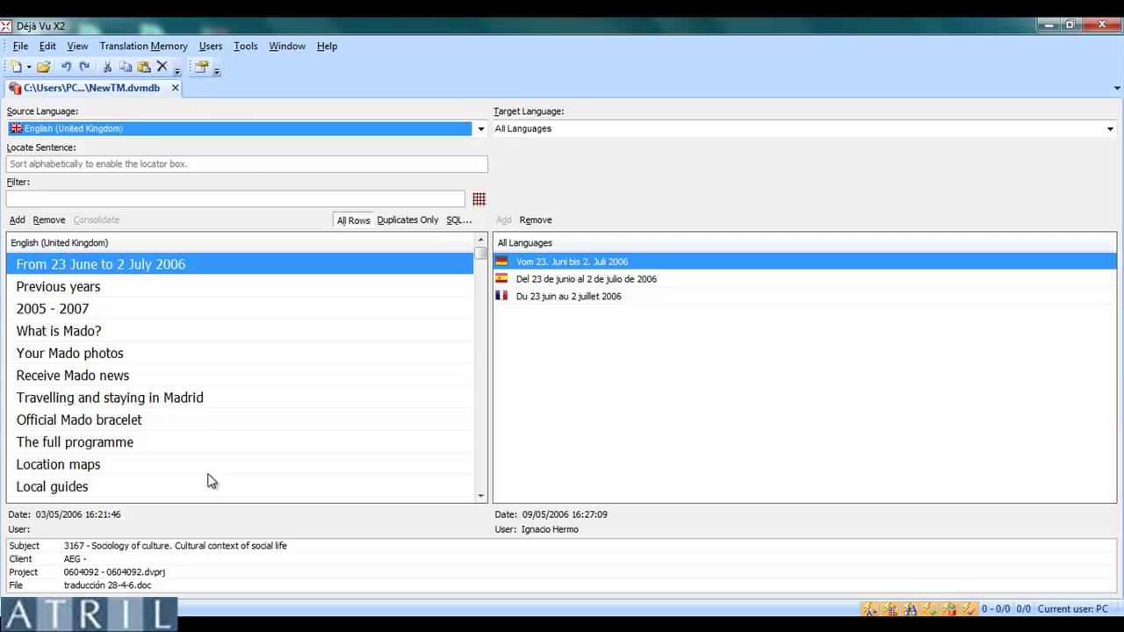
# Check the Spanish translations of Call list, PIM Sync and Clock.
pyautogui.moveTo(480, 256); pyautogui.dragTo(488, 514)
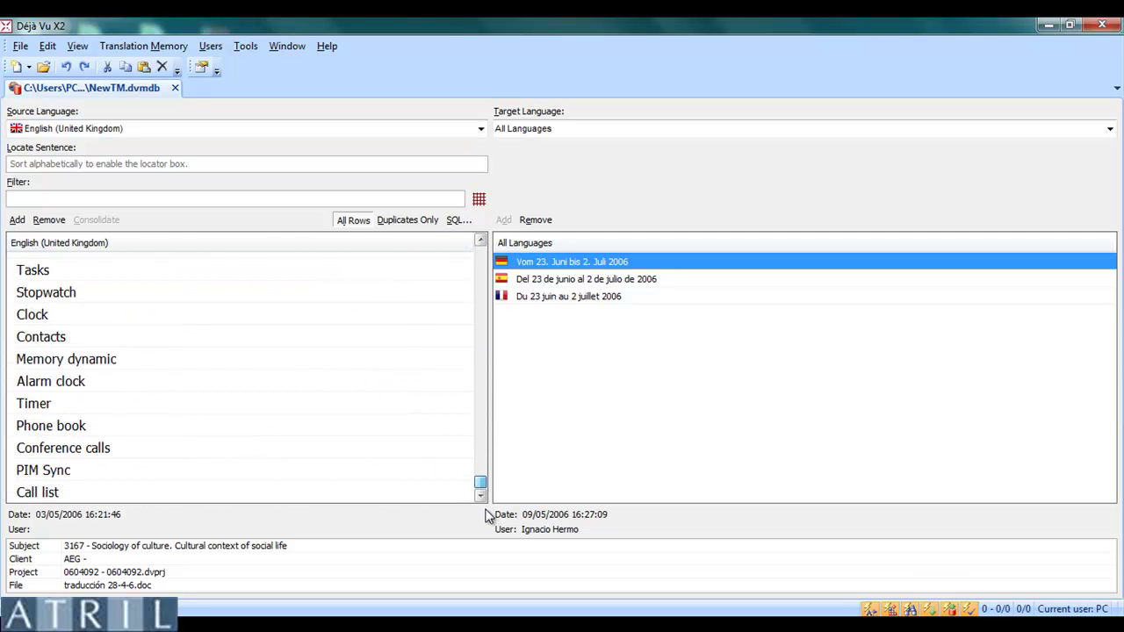
pyautogui.click(158, 496)
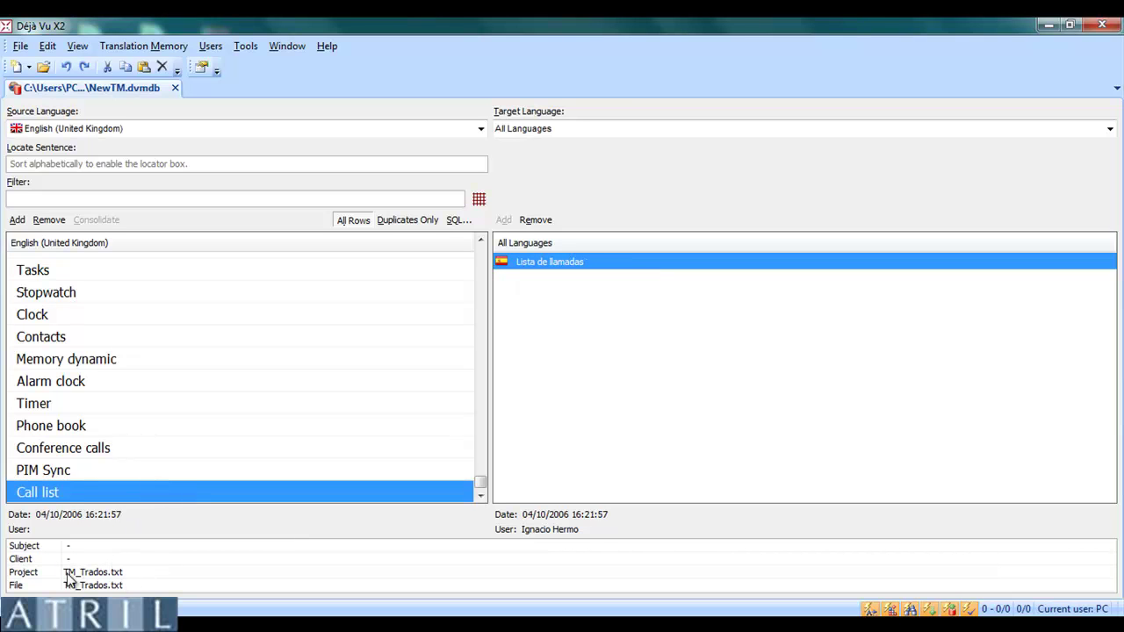
pyautogui.click(76, 472)
pyautogui.click(82, 323)
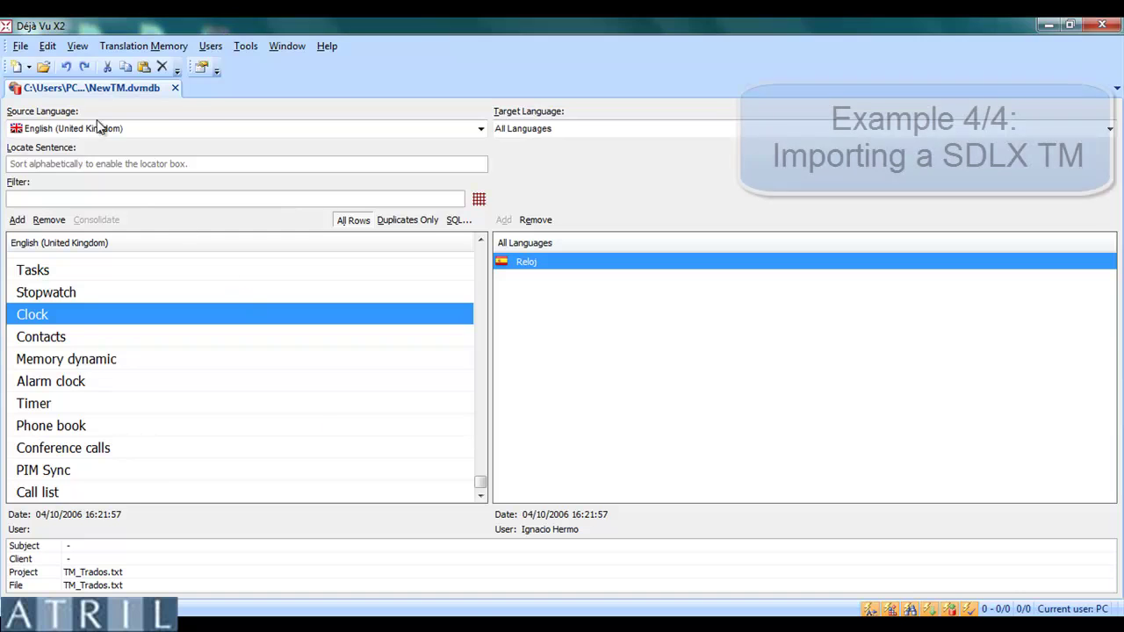
# Start an External Data import into the memory using the SDLX TM format.
pyautogui.click(21, 45)
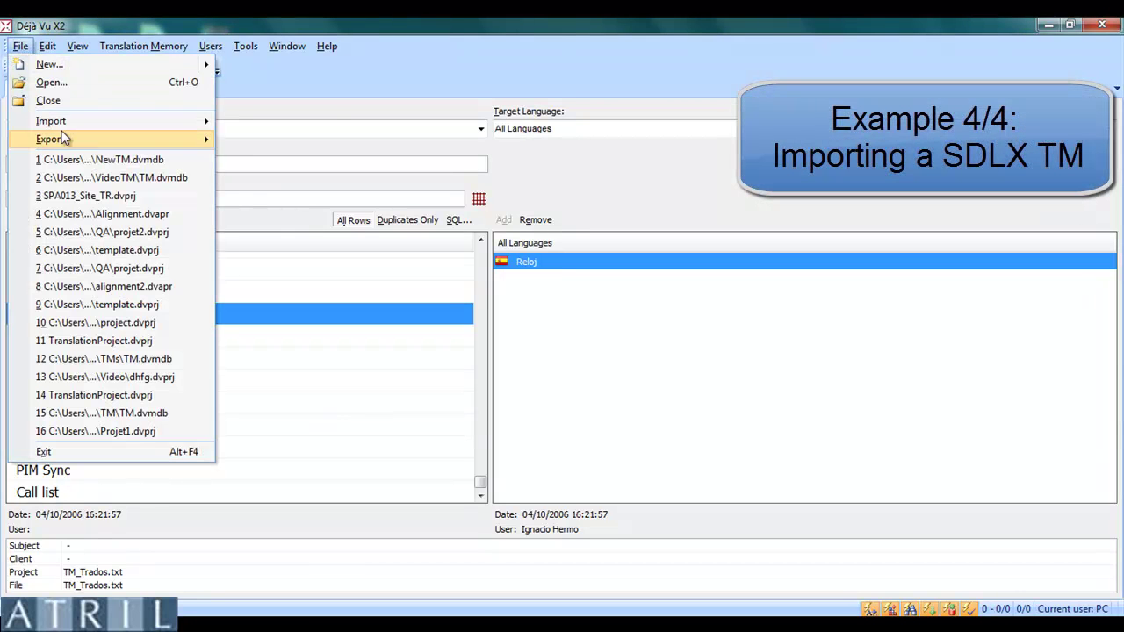
pyautogui.moveTo(75, 129)
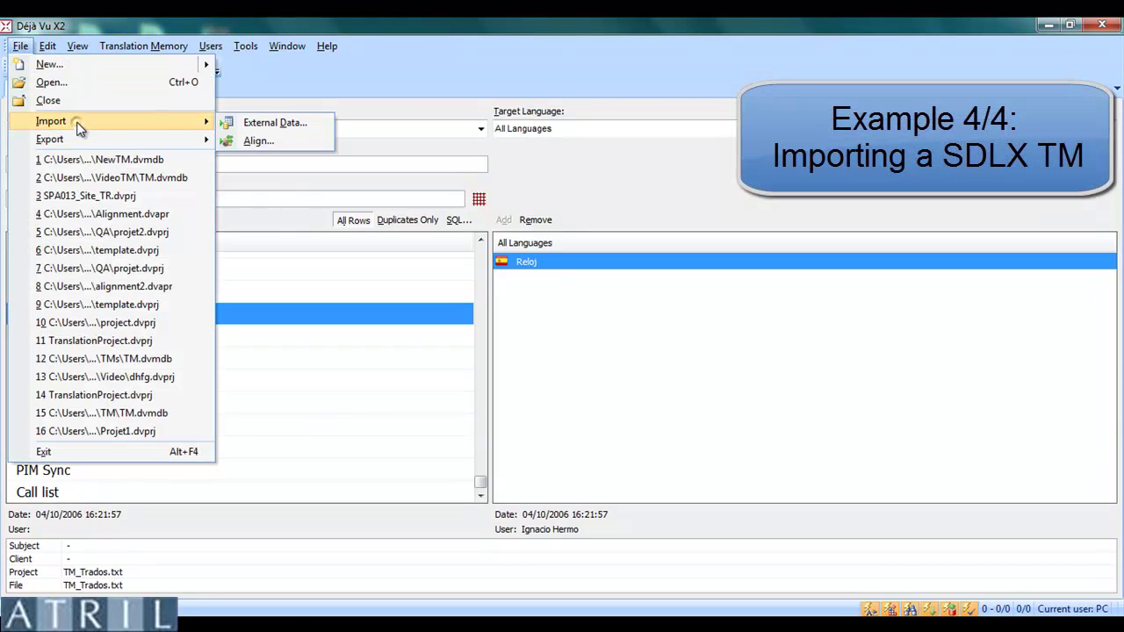
pyautogui.click(243, 123)
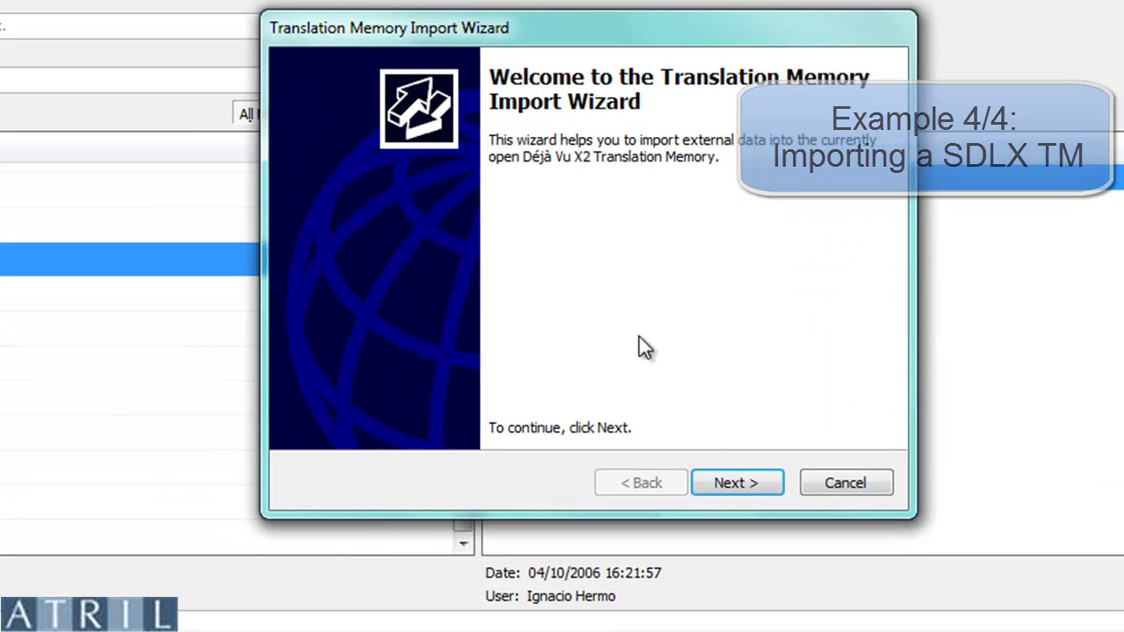
pyautogui.click(716, 478)
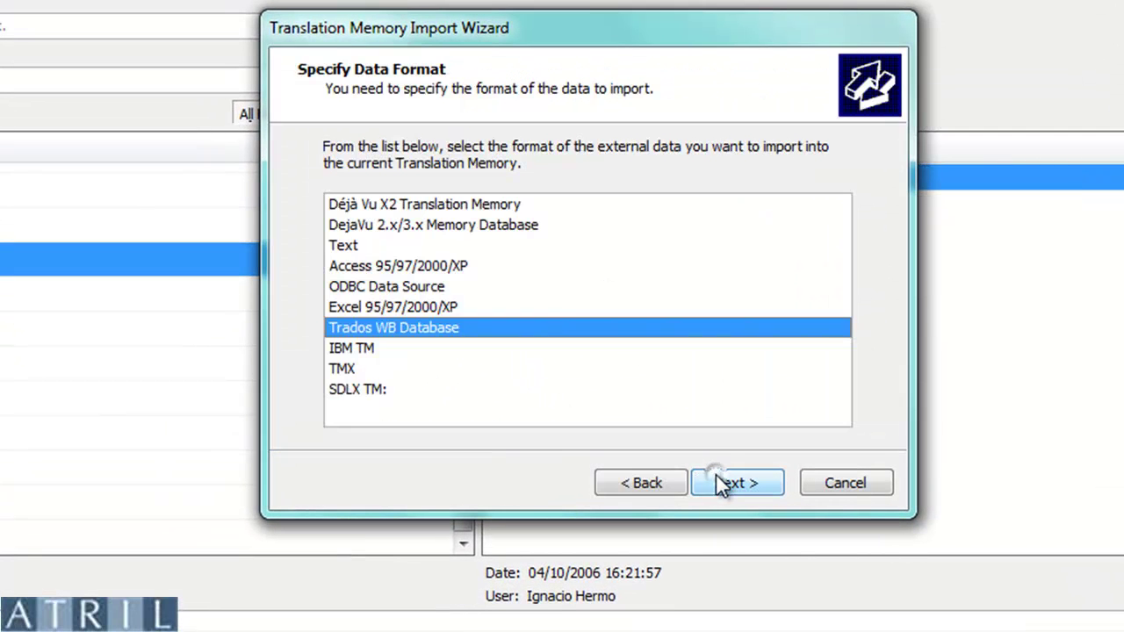
pyautogui.click(366, 392)
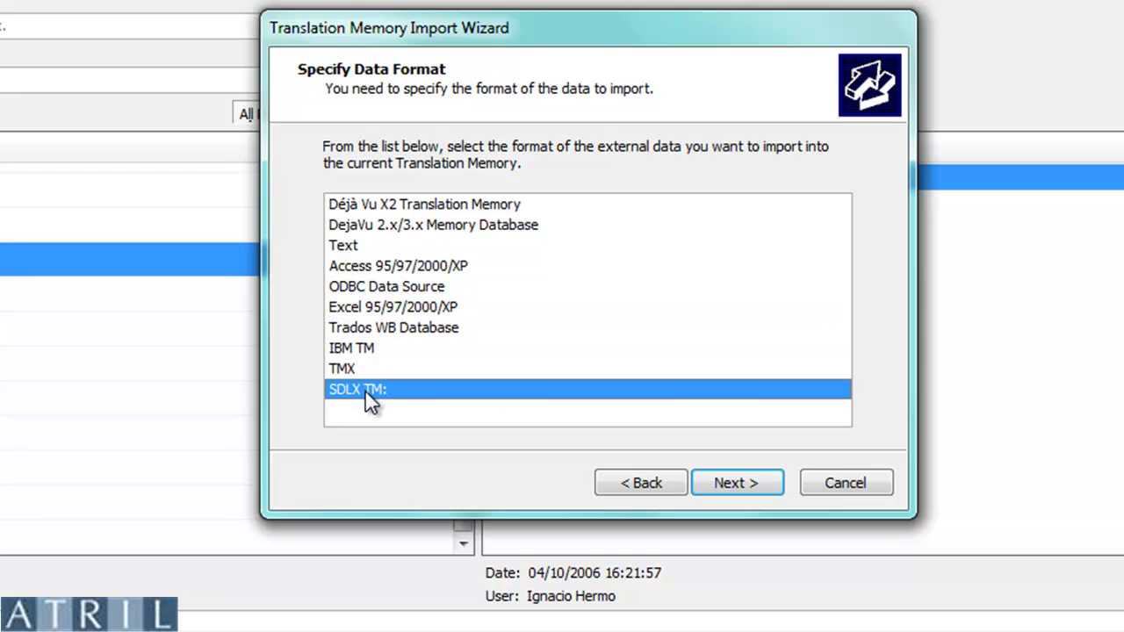
pyautogui.click(713, 478)
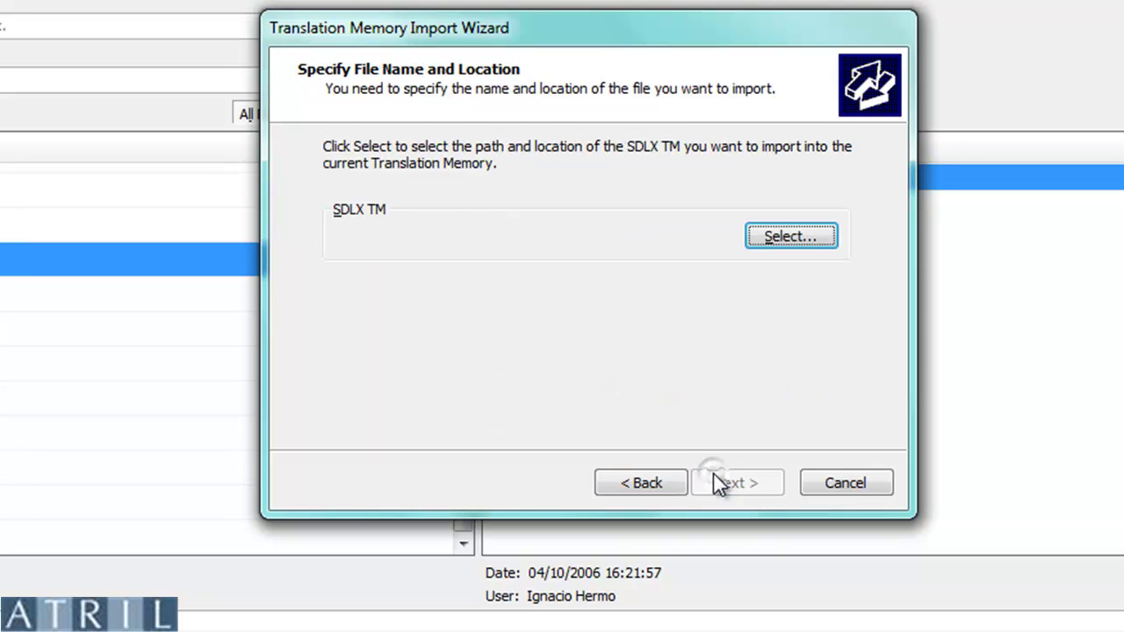
# Choose TM_SDLX.mdb from the TM_SDLX folder as the file to import.
pyautogui.click(804, 235)
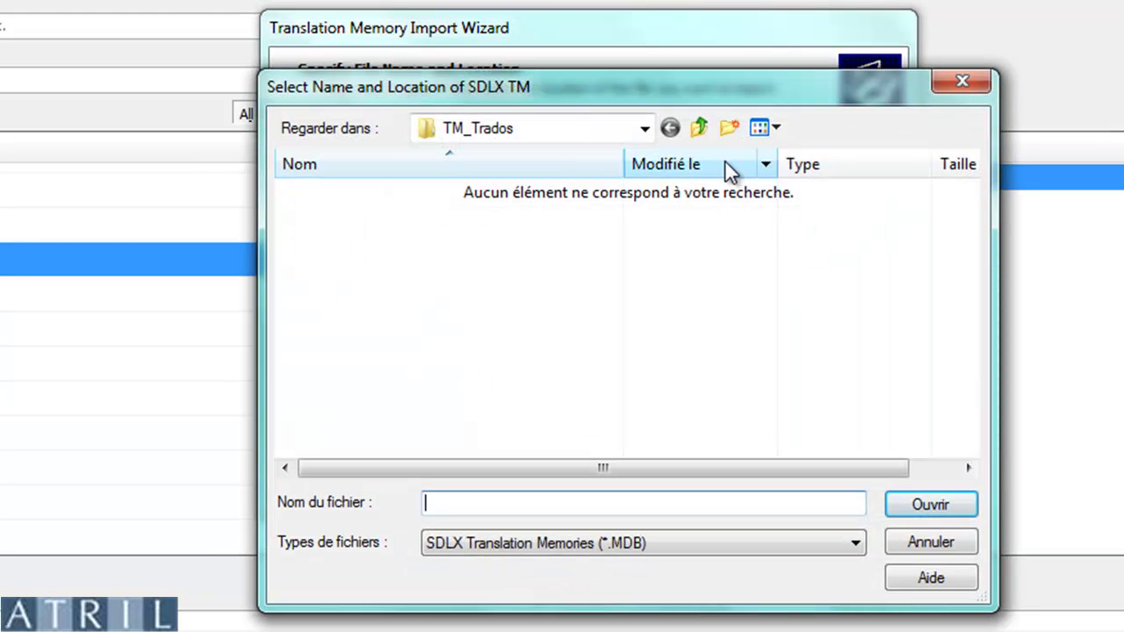
pyautogui.click(702, 128)
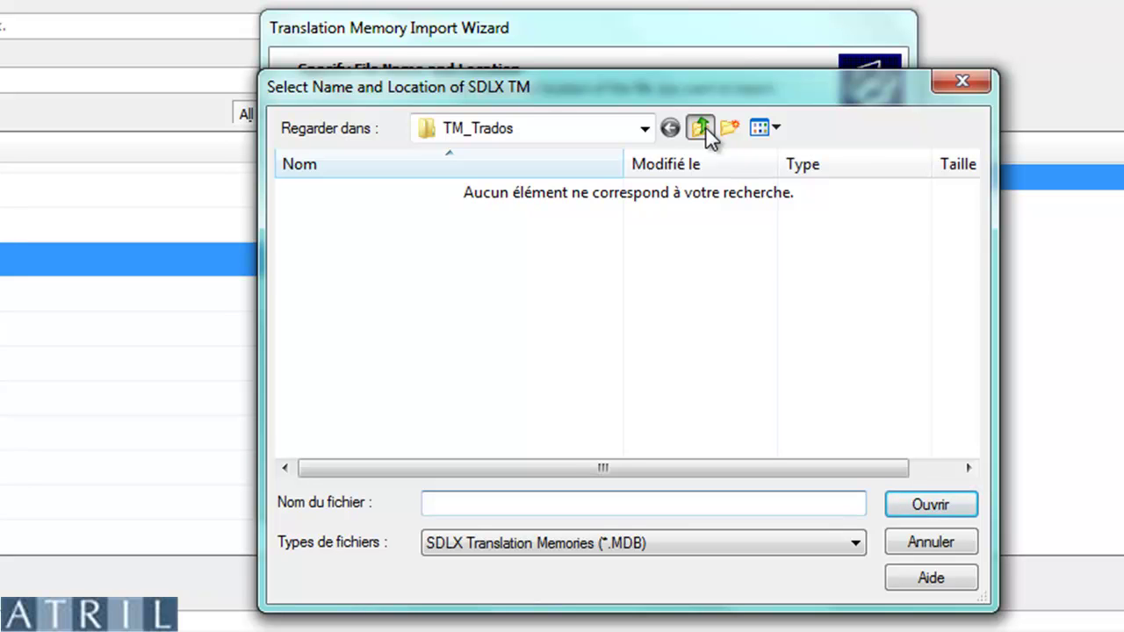
pyautogui.doubleClick(365, 215)
pyautogui.doubleClick(354, 192)
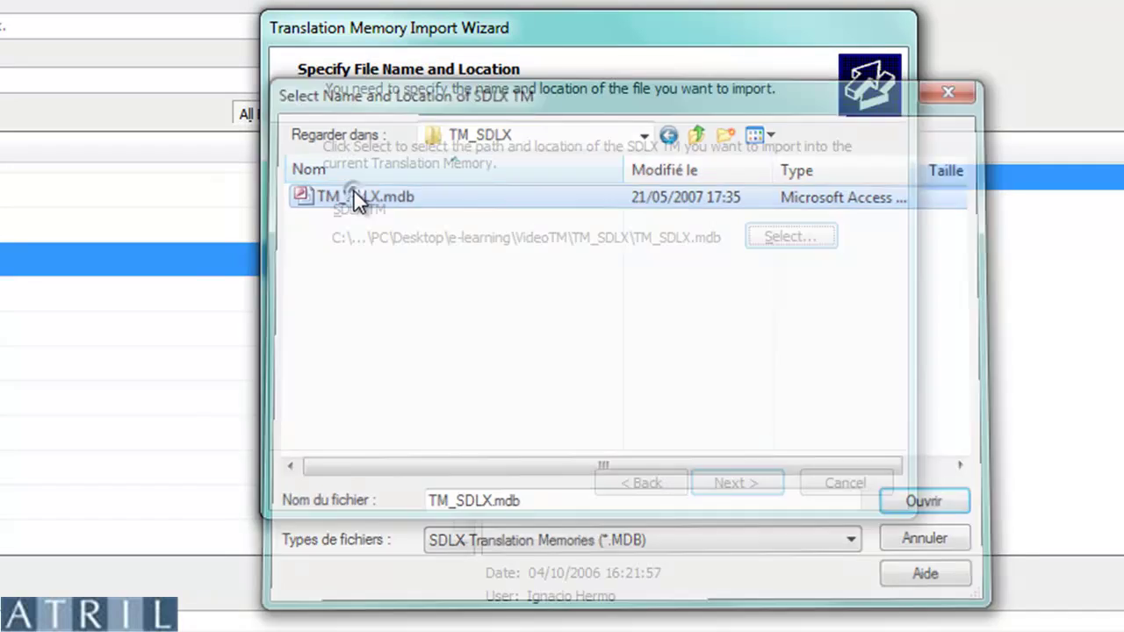
# Accept the default client, subject and additional options, import the 42 SDLX entries, and close the wizard.
pyautogui.click(751, 472)
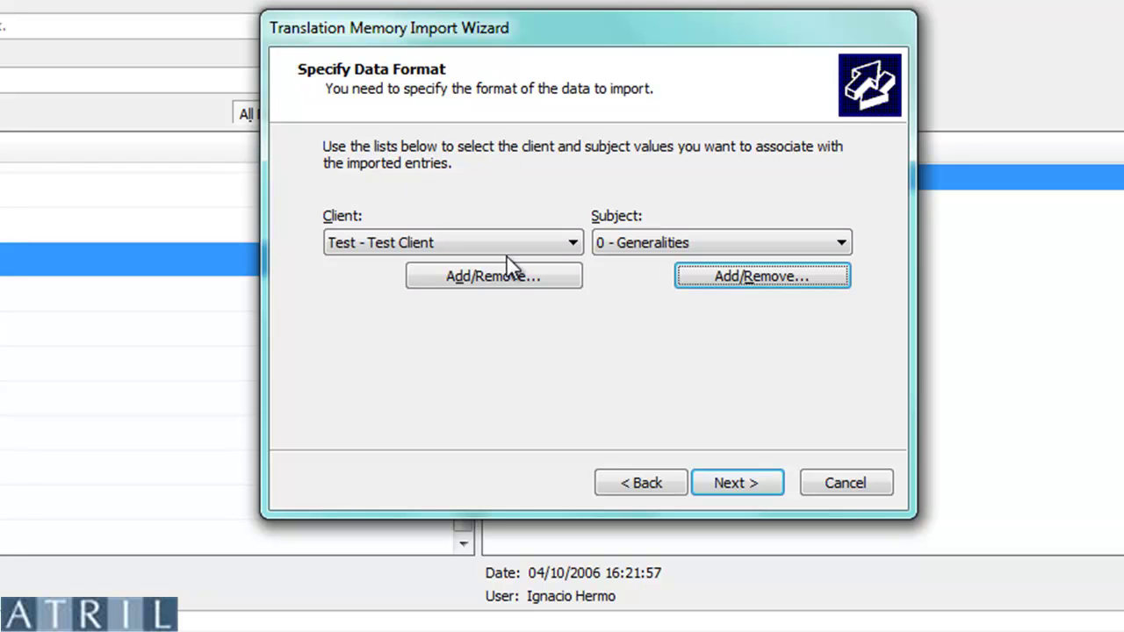
pyautogui.click(733, 484)
pyautogui.click(736, 484)
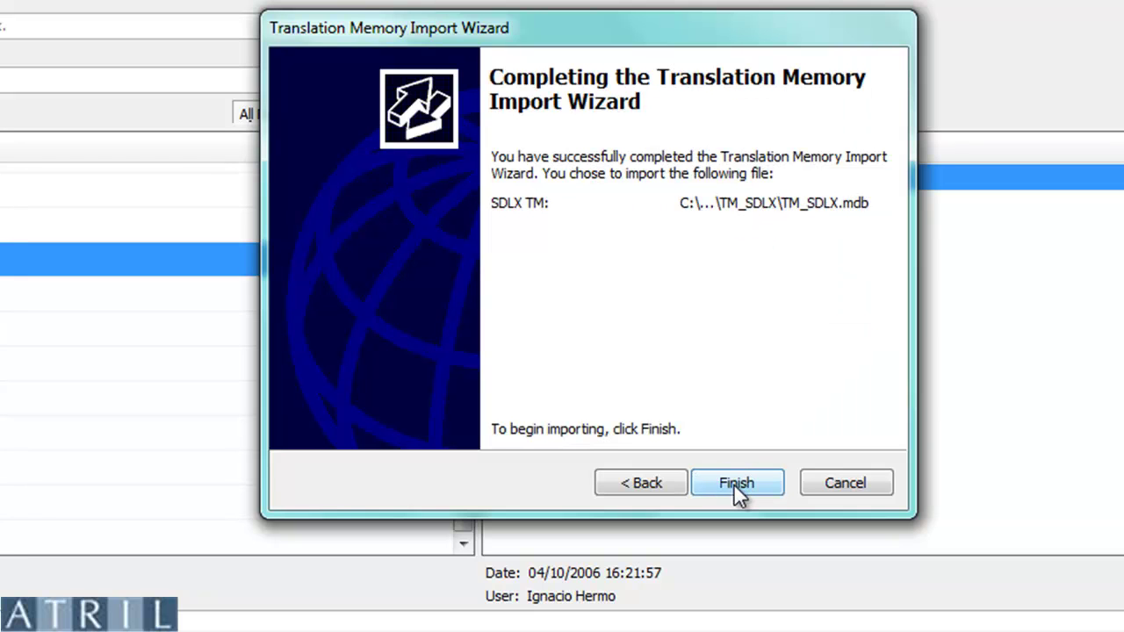
pyautogui.click(734, 483)
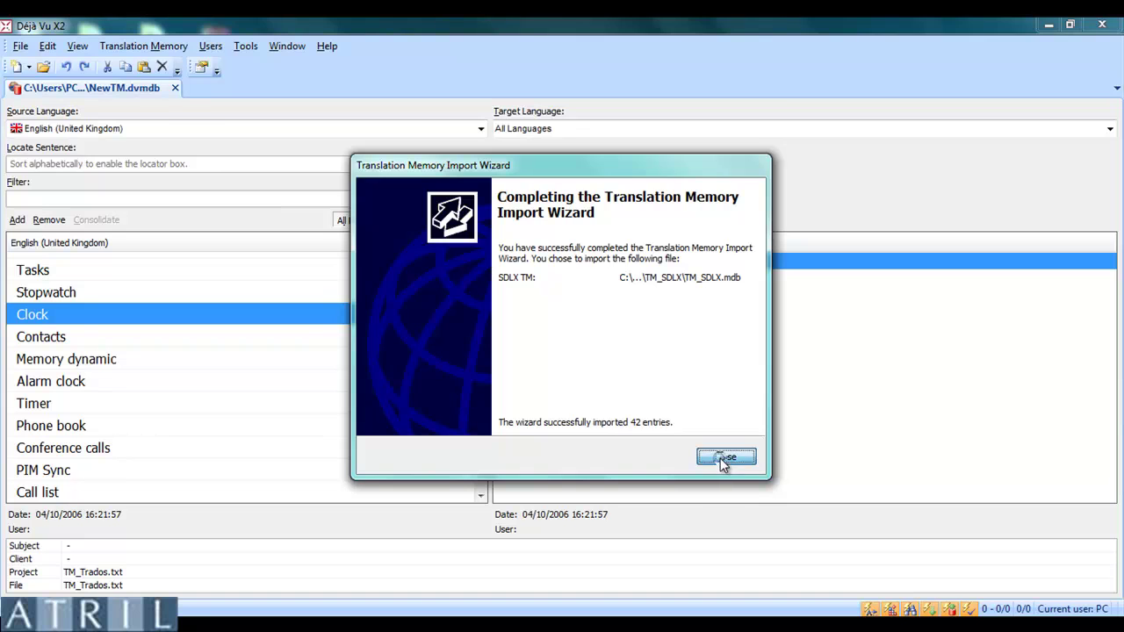
pyautogui.click(811, 477)
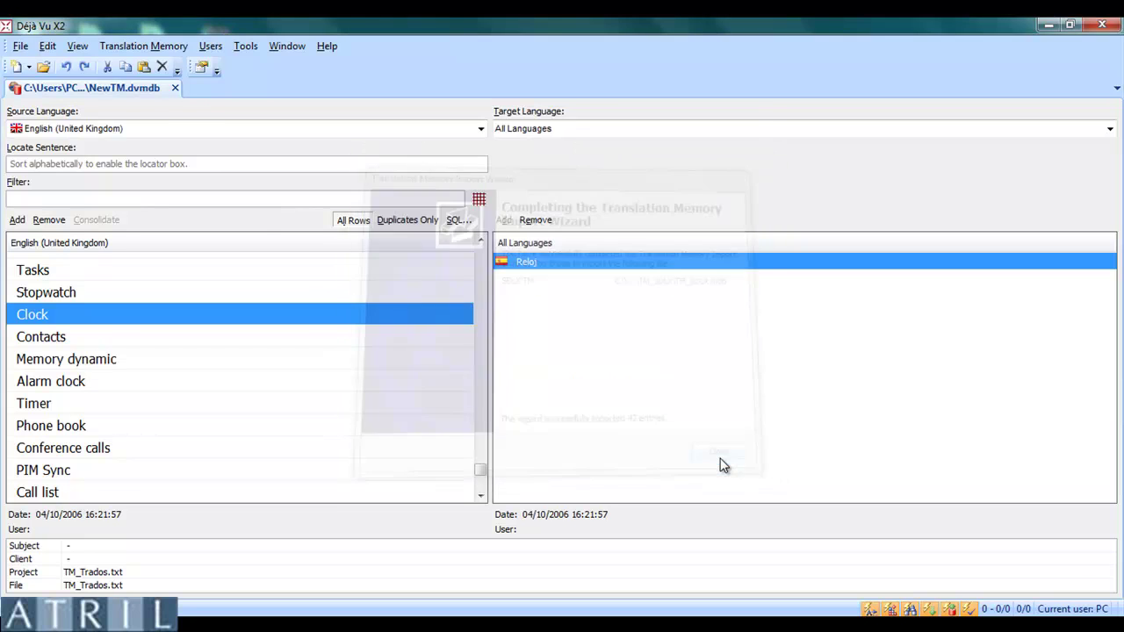